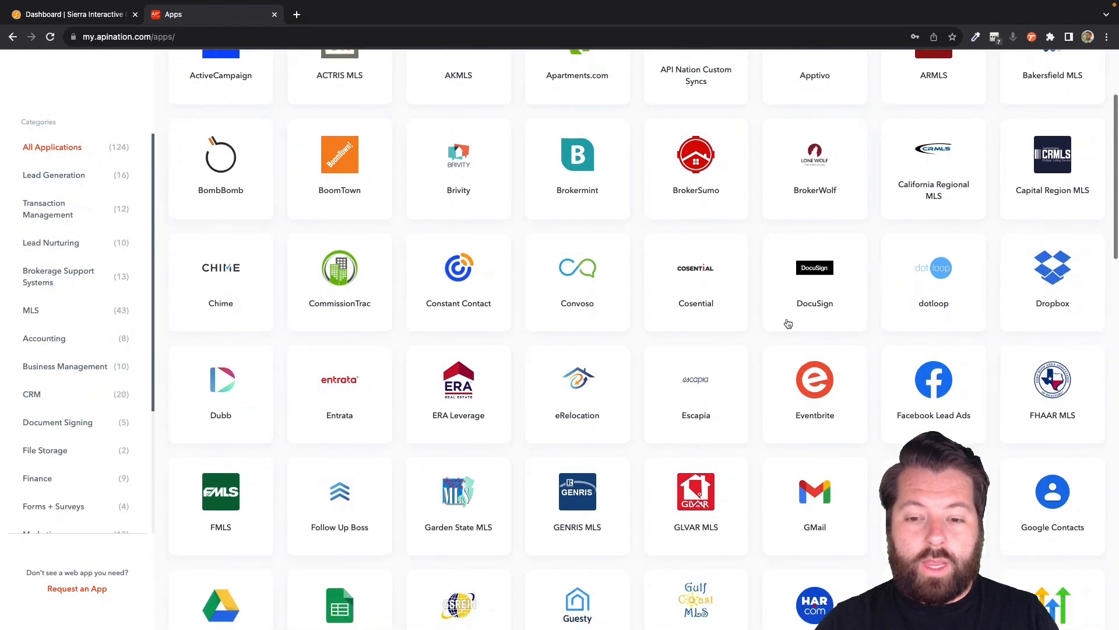
Step: Pair Sierra Interactive with Constant Contact and activate the leads-to-contacts sync
{"action": "scroll", "coordinate": [787, 324], "scroll_direction": "down", "scroll_amount": 7}
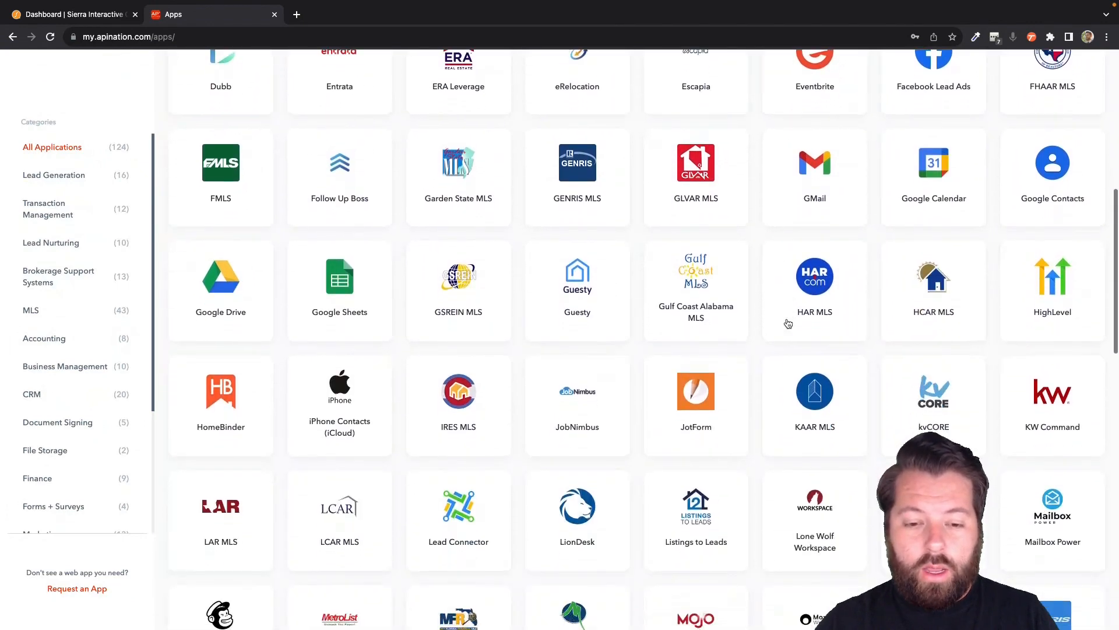
{"action": "scroll", "coordinate": [788, 323], "scroll_direction": "down", "scroll_amount": 11}
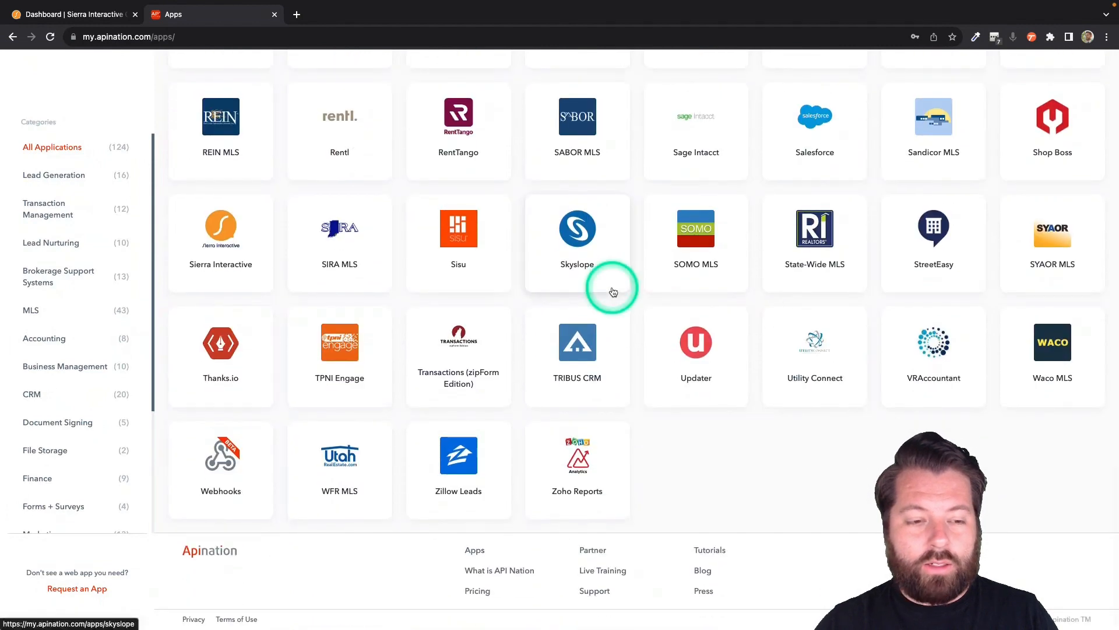
{"action": "left_click", "coordinate": [232, 245]}
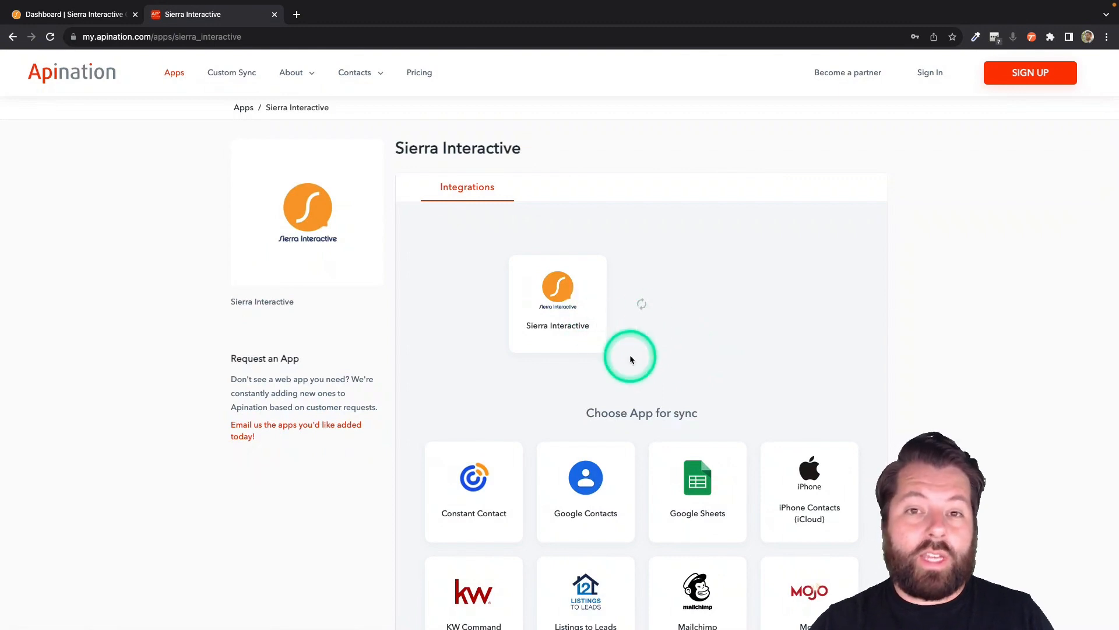
{"action": "scroll", "coordinate": [583, 327], "scroll_direction": "down", "scroll_amount": 1}
{"action": "left_click", "coordinate": [475, 455]}
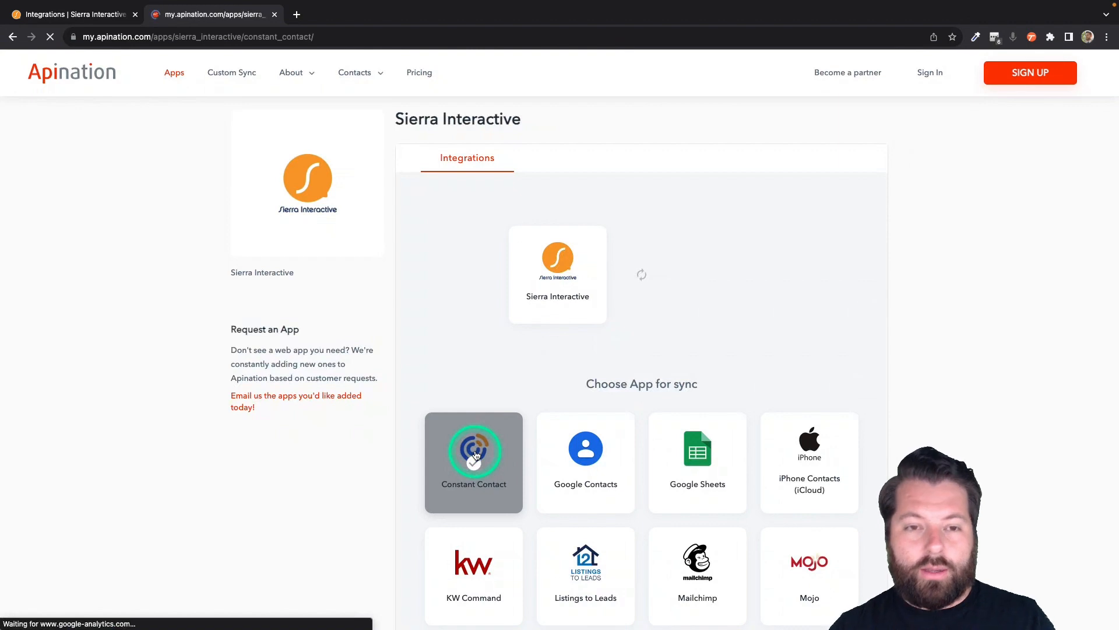
{"action": "left_click", "coordinate": [621, 436]}
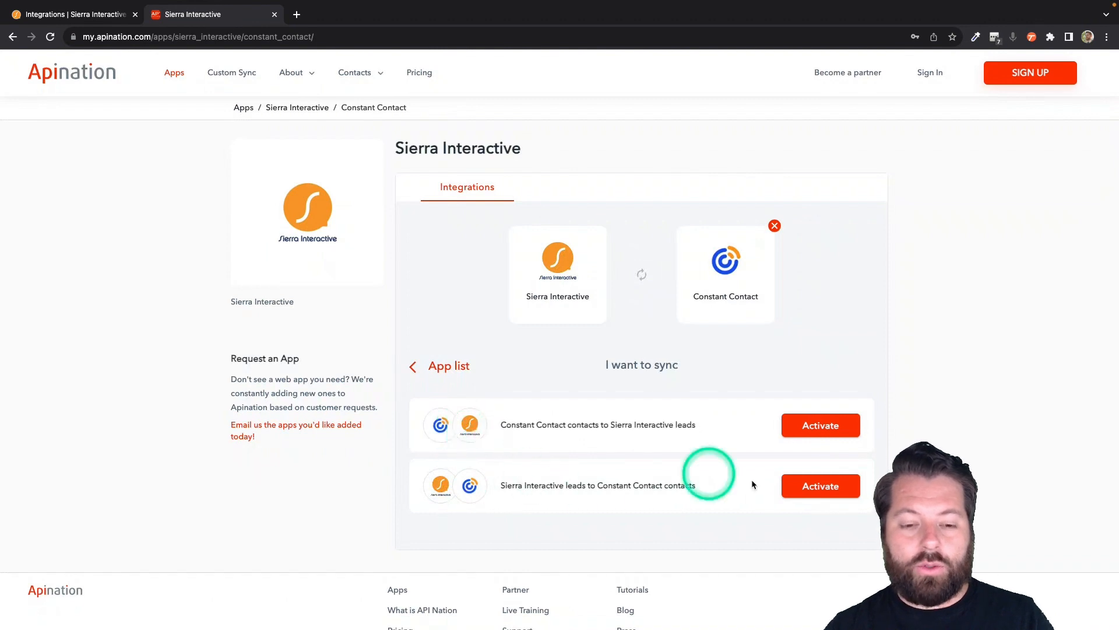
{"action": "left_click", "coordinate": [831, 493]}
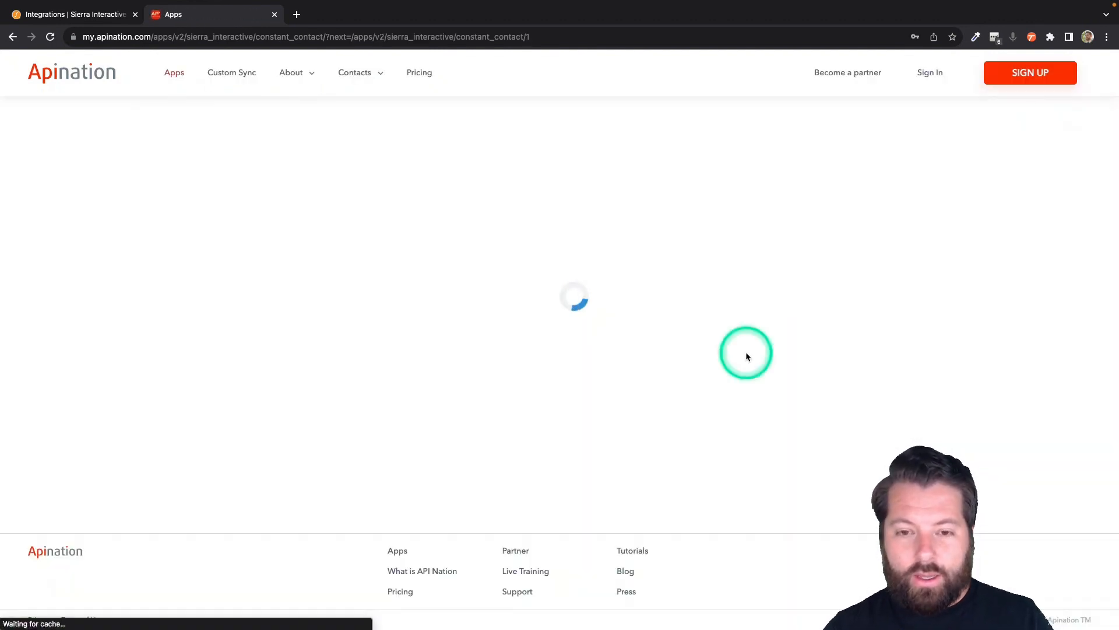
Step: Sign in to Apination with a Google account and start connecting a new Sierra Interactive account
{"action": "left_click", "coordinate": [648, 293]}
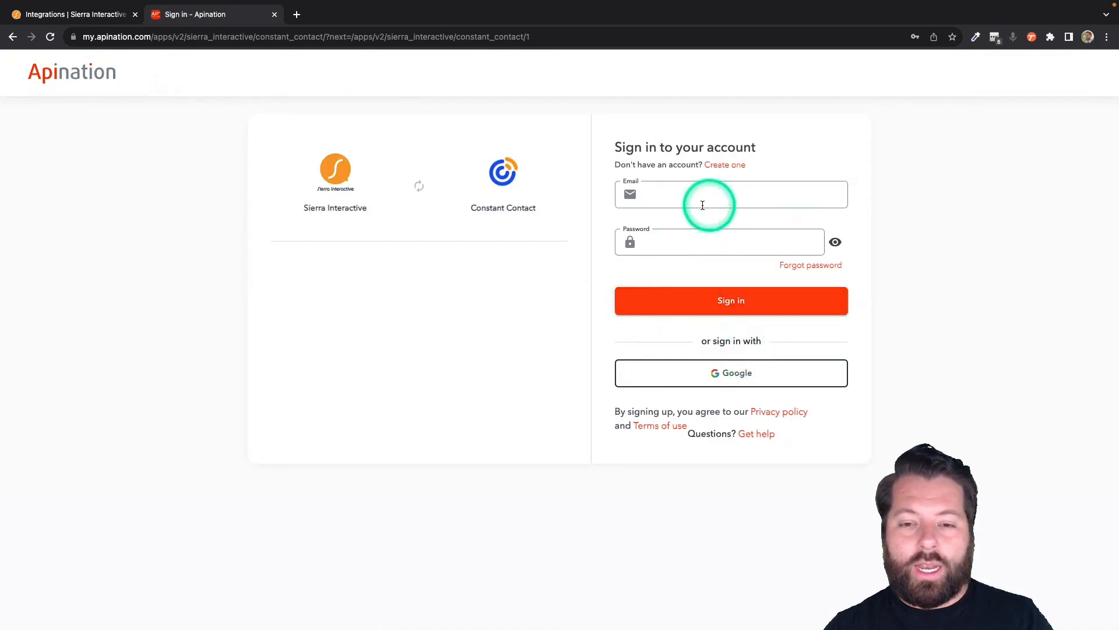
{"action": "left_click", "coordinate": [694, 295]}
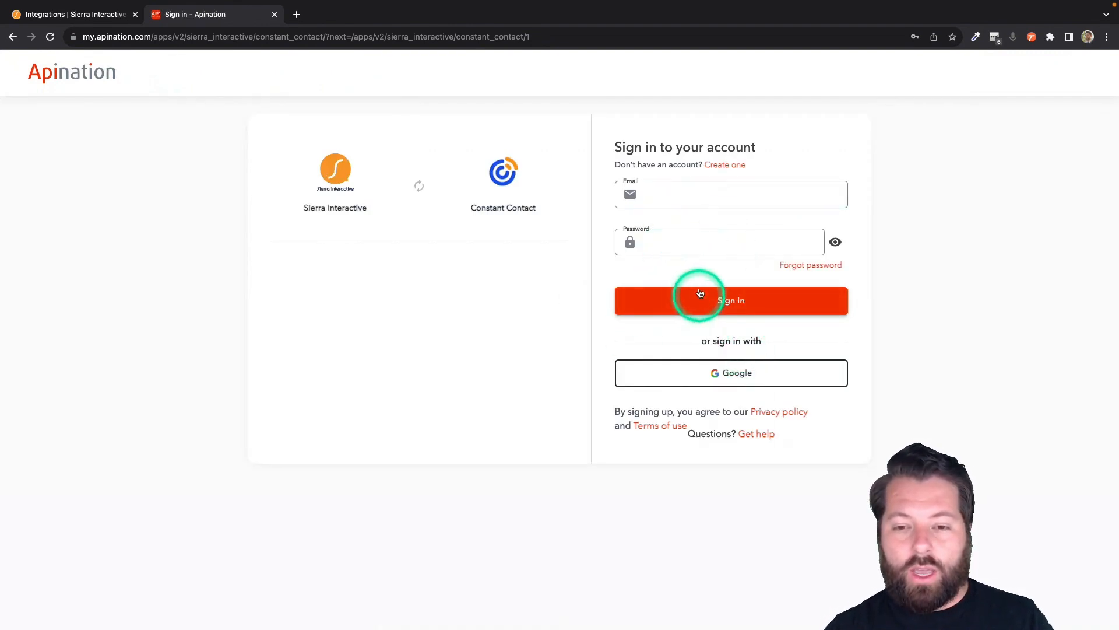
{"action": "left_click", "coordinate": [732, 381]}
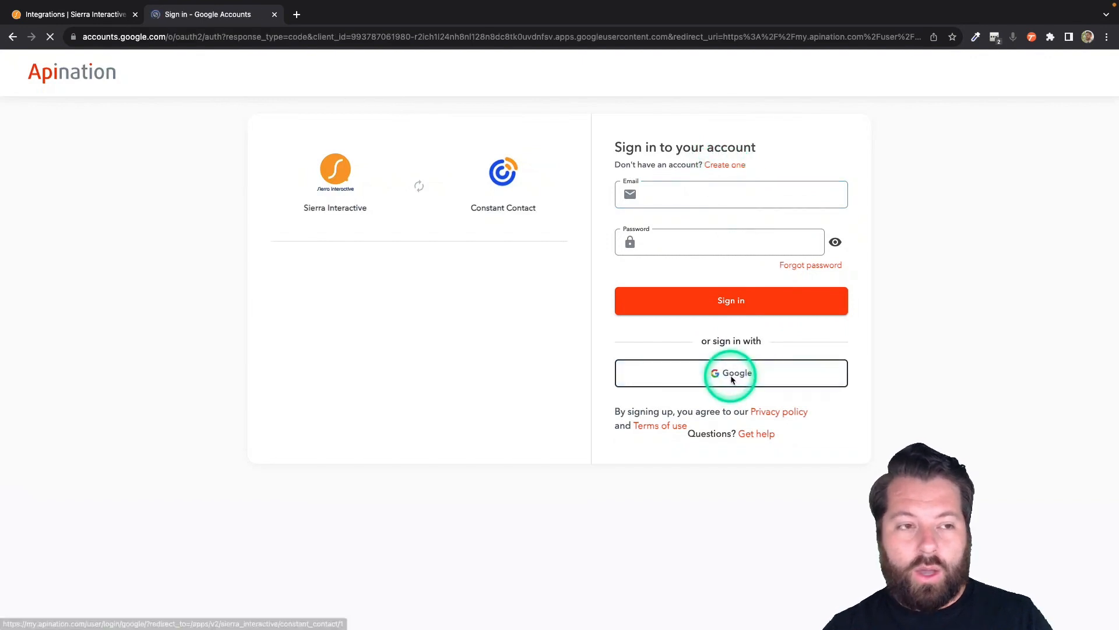
{"action": "left_click", "coordinate": [515, 300]}
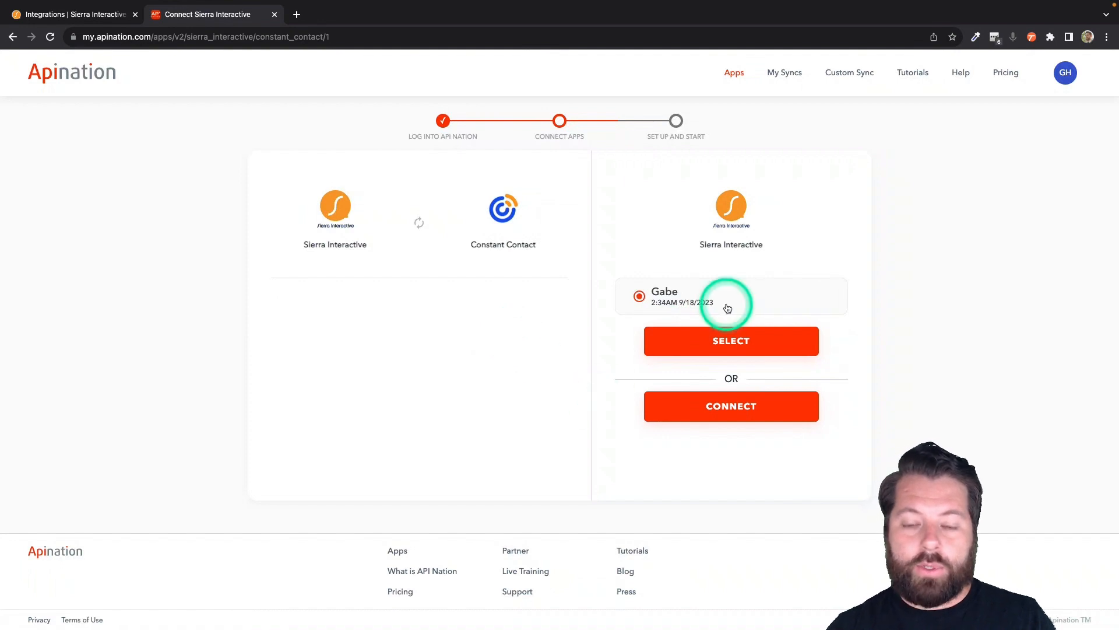
{"action": "left_click", "coordinate": [705, 411]}
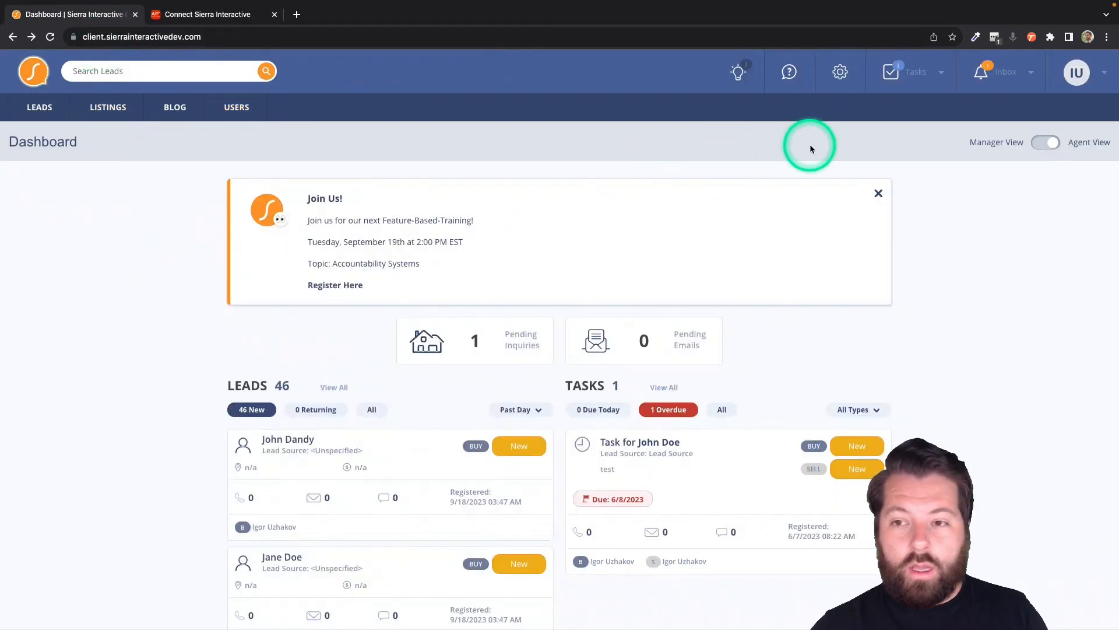
Step: Copy the API key from Sierra's Integrations page into Apination's Sierra connection form
{"action": "left_click", "coordinate": [840, 72]}
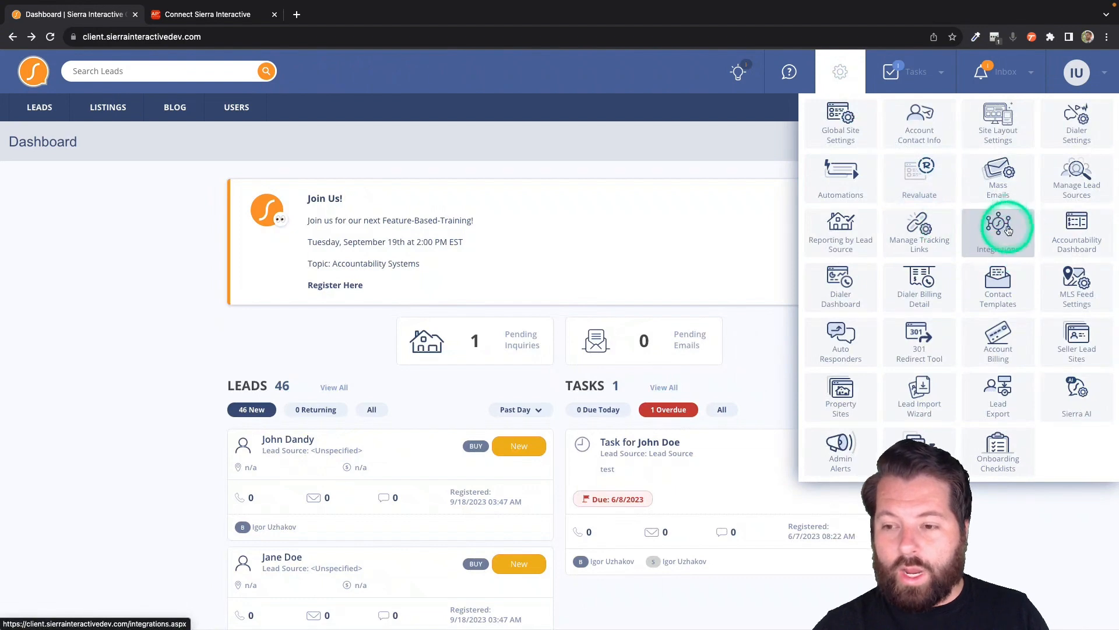
{"action": "left_click", "coordinate": [1000, 234]}
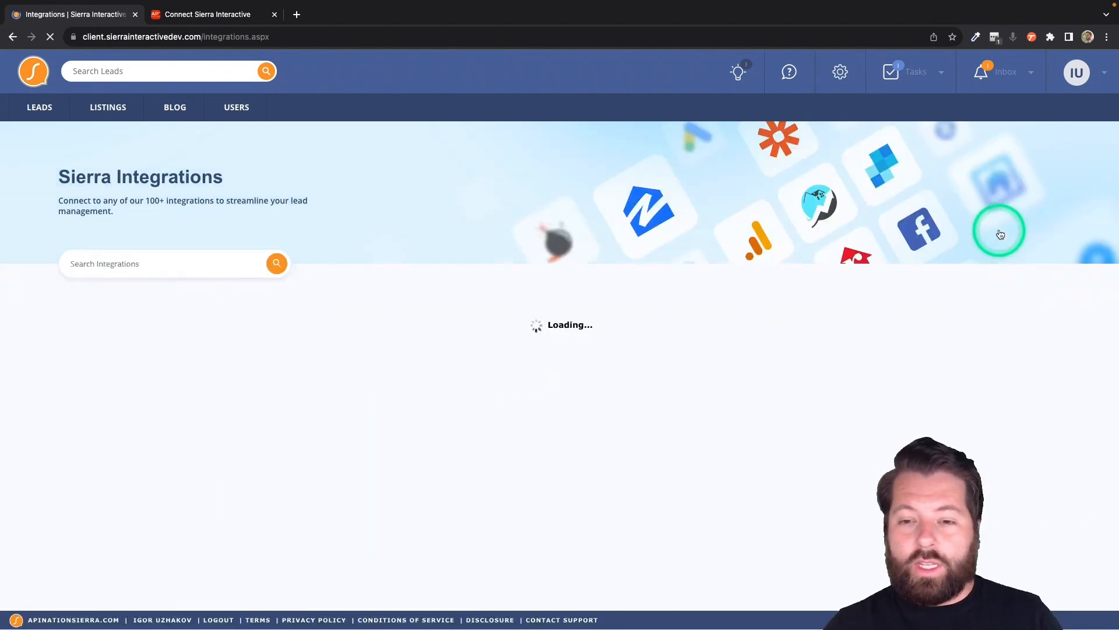
{"action": "scroll", "coordinate": [519, 417], "scroll_direction": "down", "scroll_amount": 5}
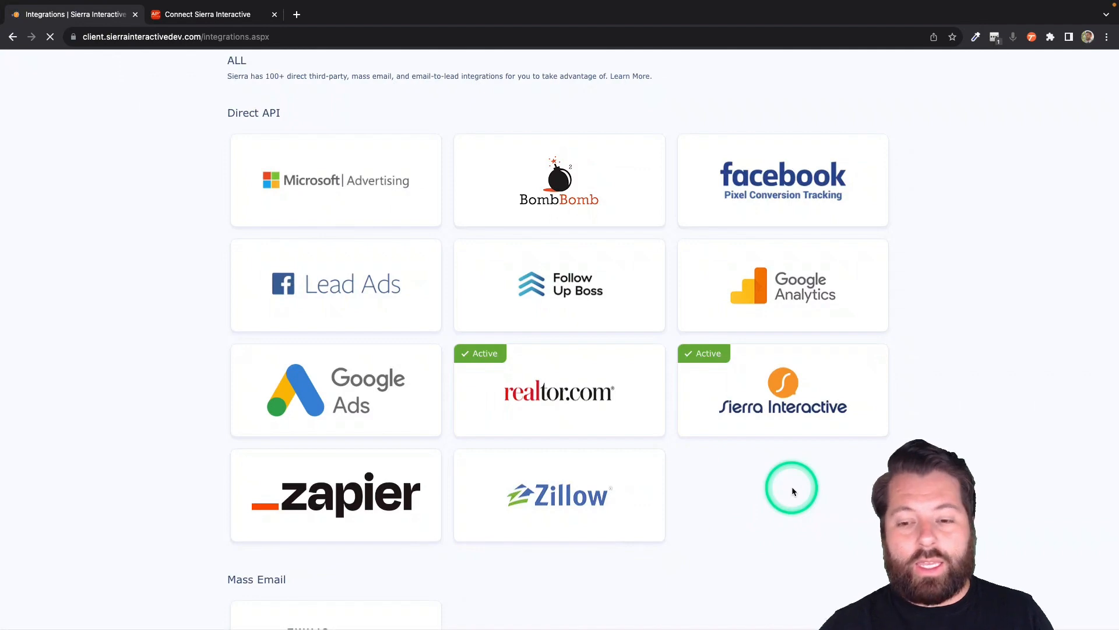
{"action": "left_click", "coordinate": [768, 400]}
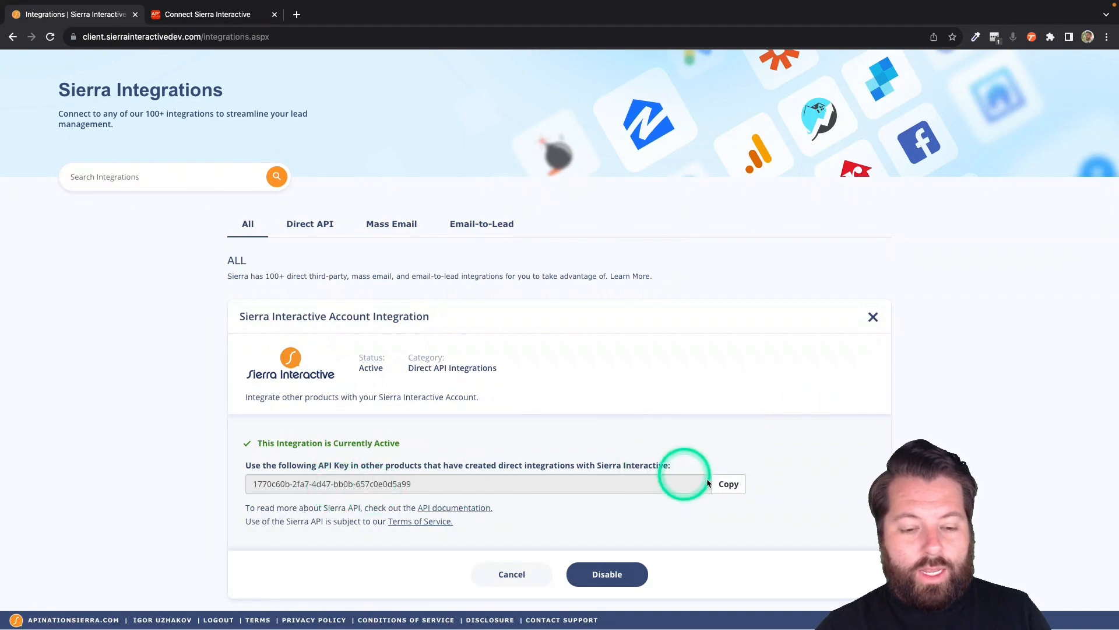
{"action": "left_click", "coordinate": [729, 483]}
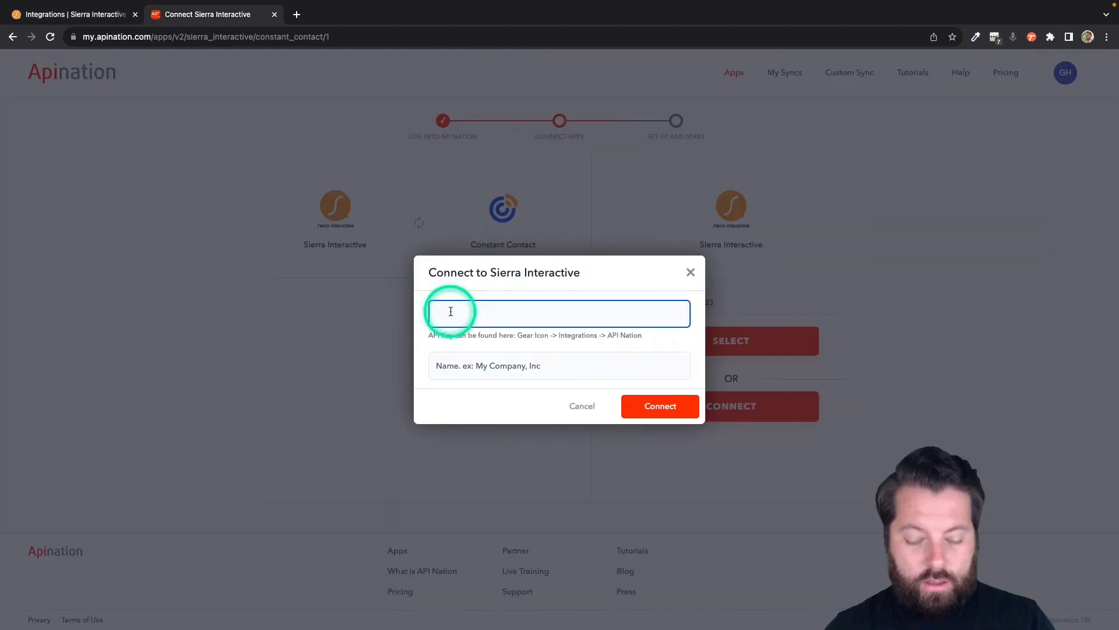
{"action": "key", "text": "super+v"}
{"action": "left_click", "coordinate": [473, 370]}
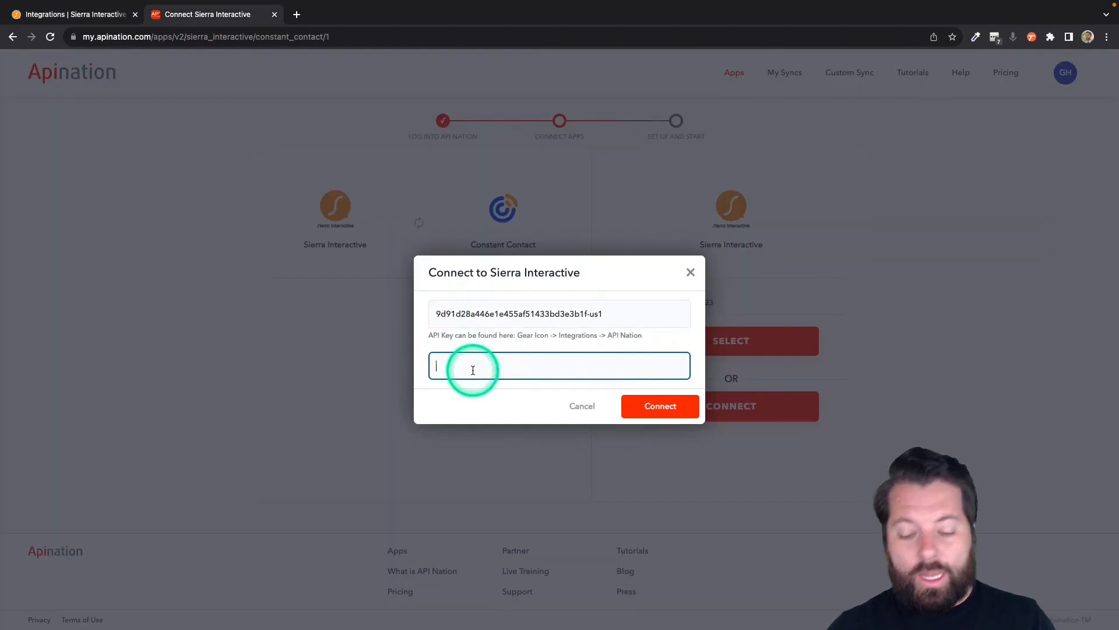
Step: Name the Sierra Interactive connection with the owner's first name and connect it
{"action": "type", "text": "Gabe"}
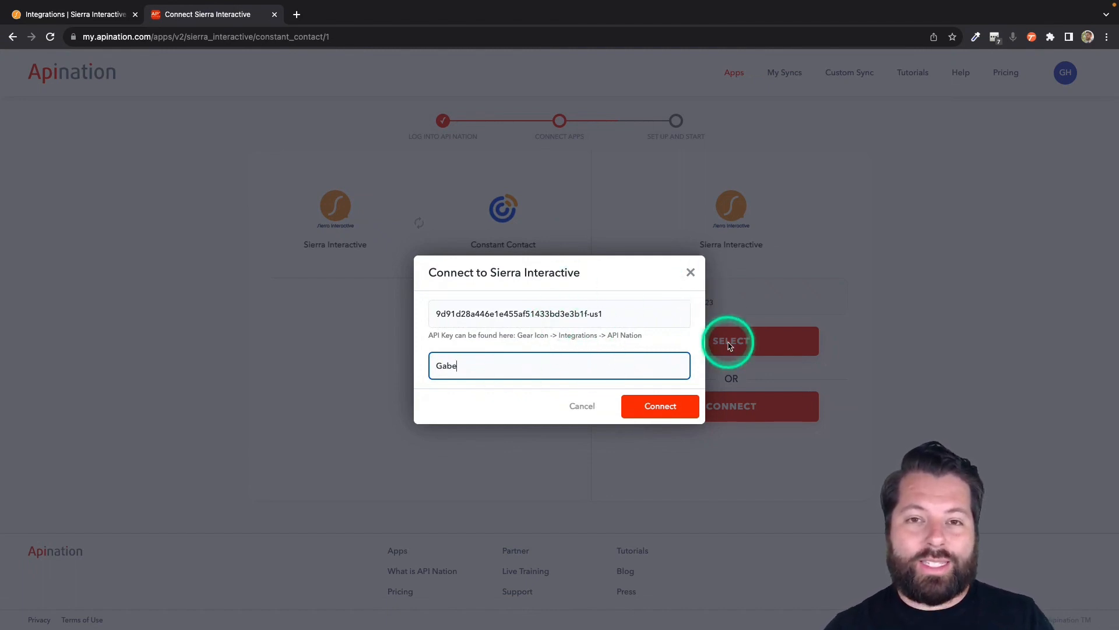
{"action": "left_click", "coordinate": [628, 414]}
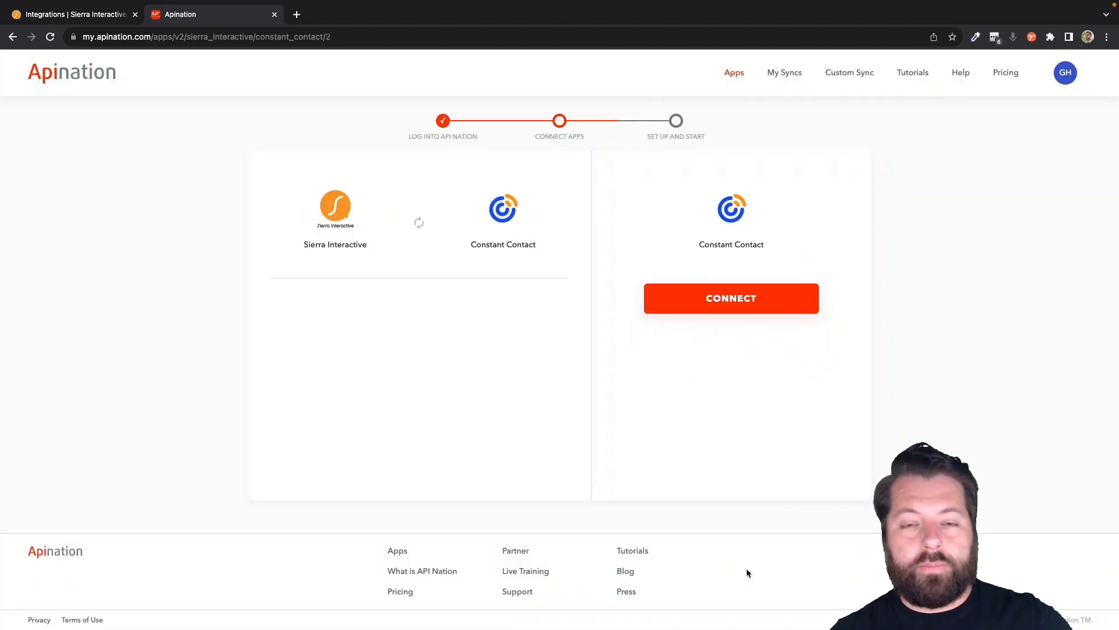
Step: Connect Constant Contact by signing in with the login saved in the password manager
{"action": "left_click", "coordinate": [725, 301]}
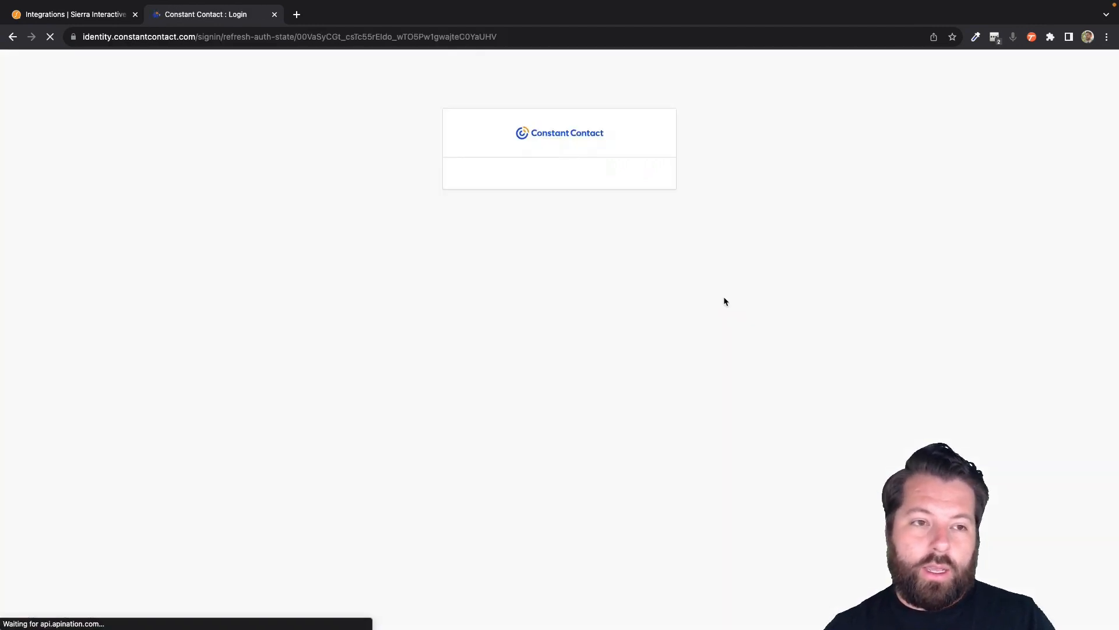
{"action": "left_click", "coordinate": [994, 36]}
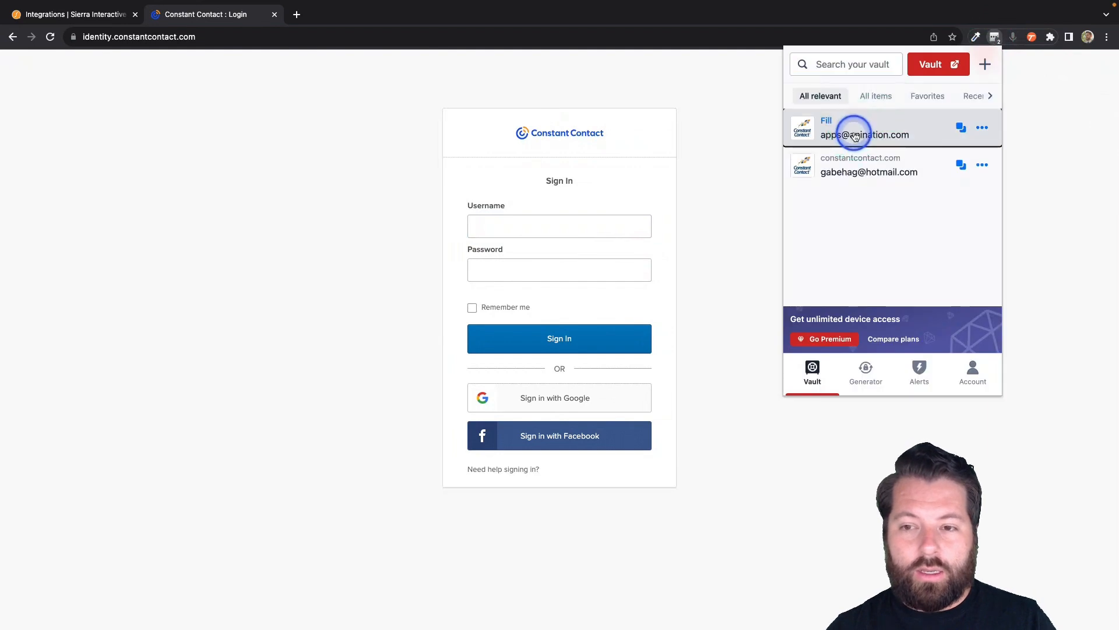
{"action": "left_click", "coordinate": [849, 135]}
{"action": "left_click", "coordinate": [590, 333]}
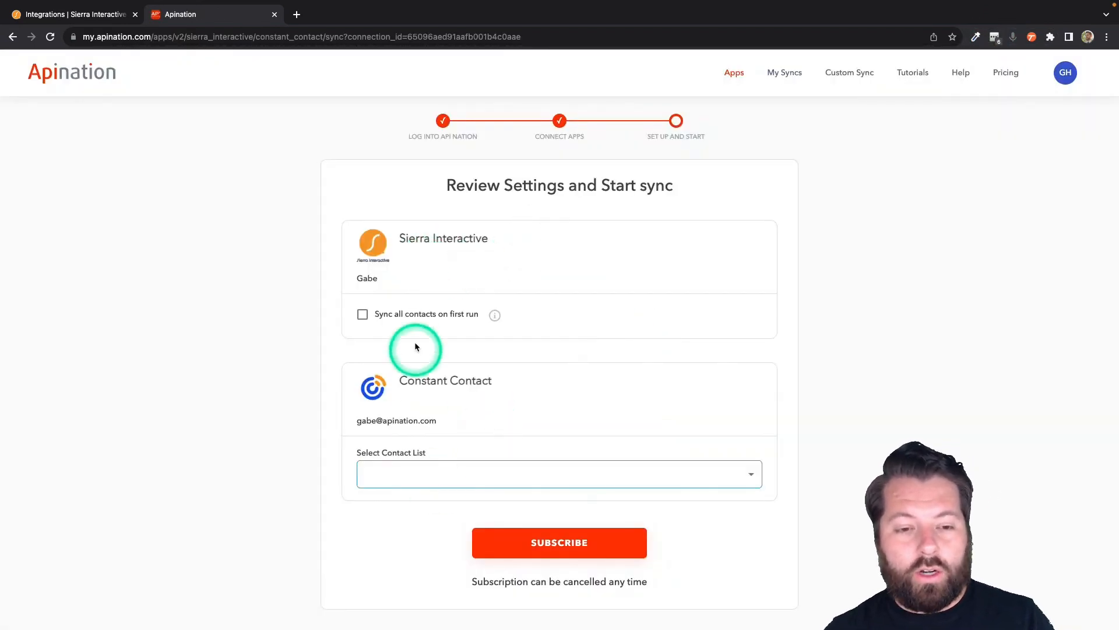
Step: Leave first-run full sync off, choose the Sierra Interactive contact list, and subscribe
{"action": "left_click", "coordinate": [391, 320]}
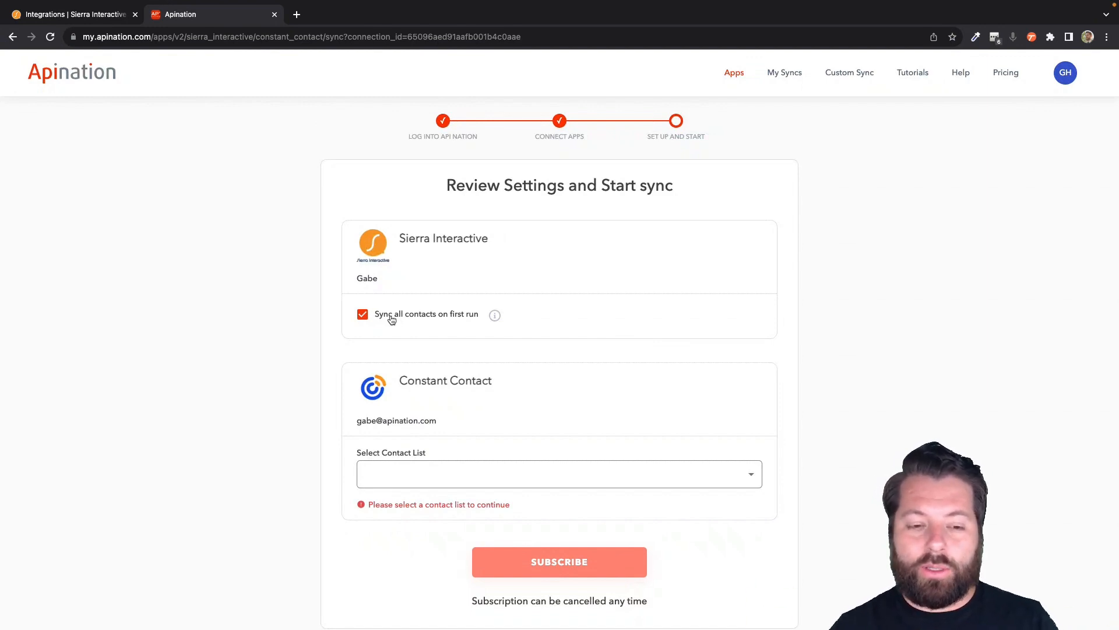
{"action": "left_click", "coordinate": [392, 320]}
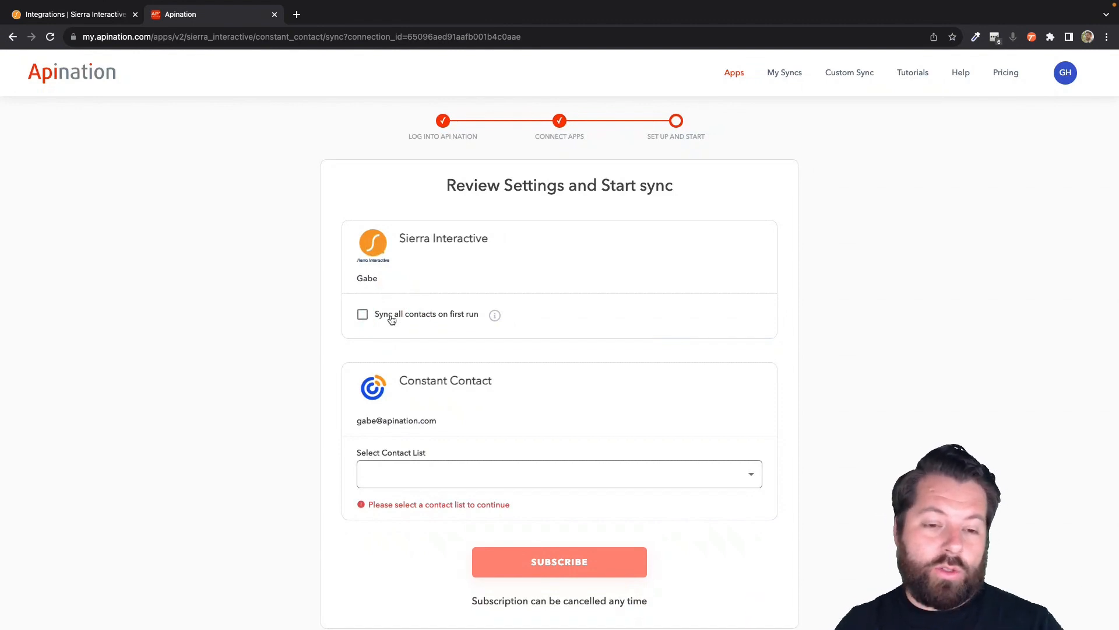
{"action": "left_click_drag", "start_coordinate": [392, 320], "coordinate": [423, 327]}
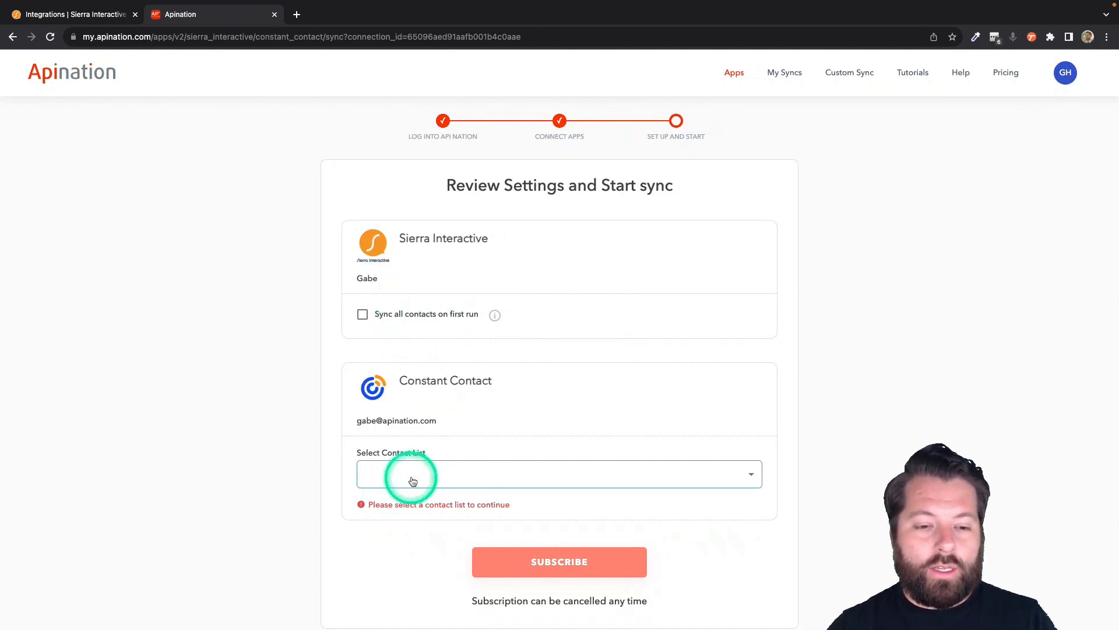
{"action": "scroll", "coordinate": [412, 481], "scroll_direction": "down", "scroll_amount": 3}
{"action": "left_click", "coordinate": [432, 385]}
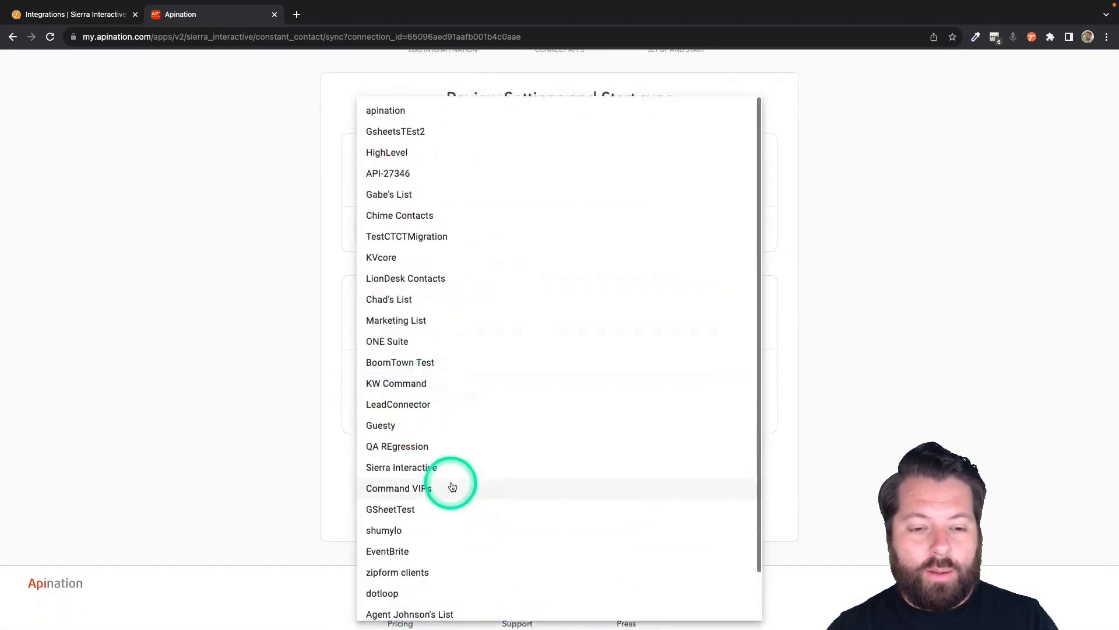
{"action": "scroll", "coordinate": [448, 512], "scroll_direction": "down", "scroll_amount": 2}
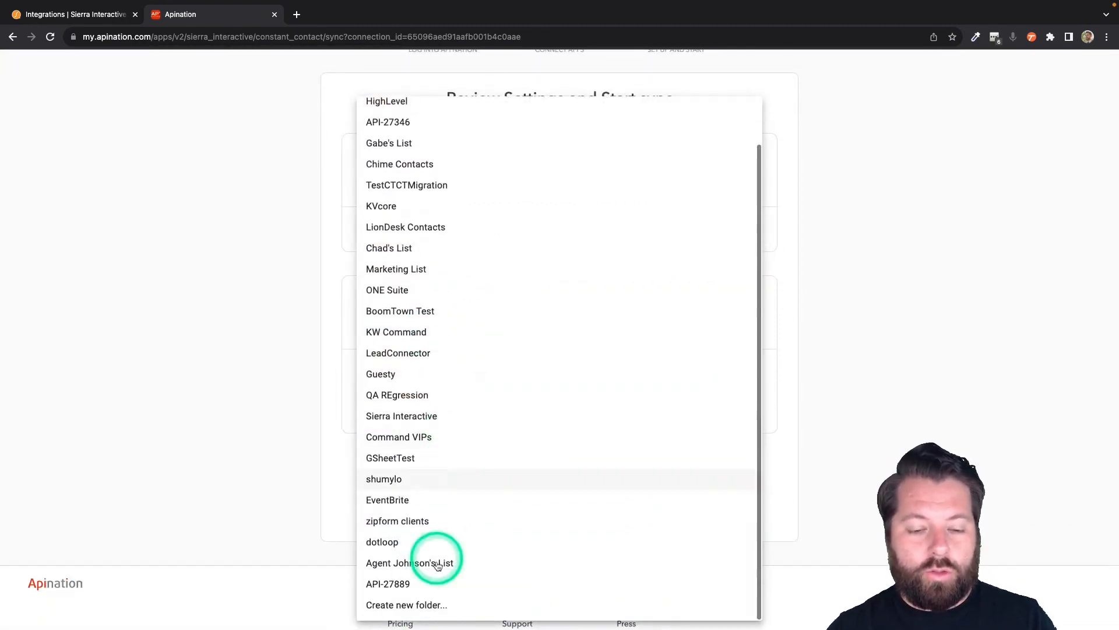
{"action": "left_click", "coordinate": [409, 606]}
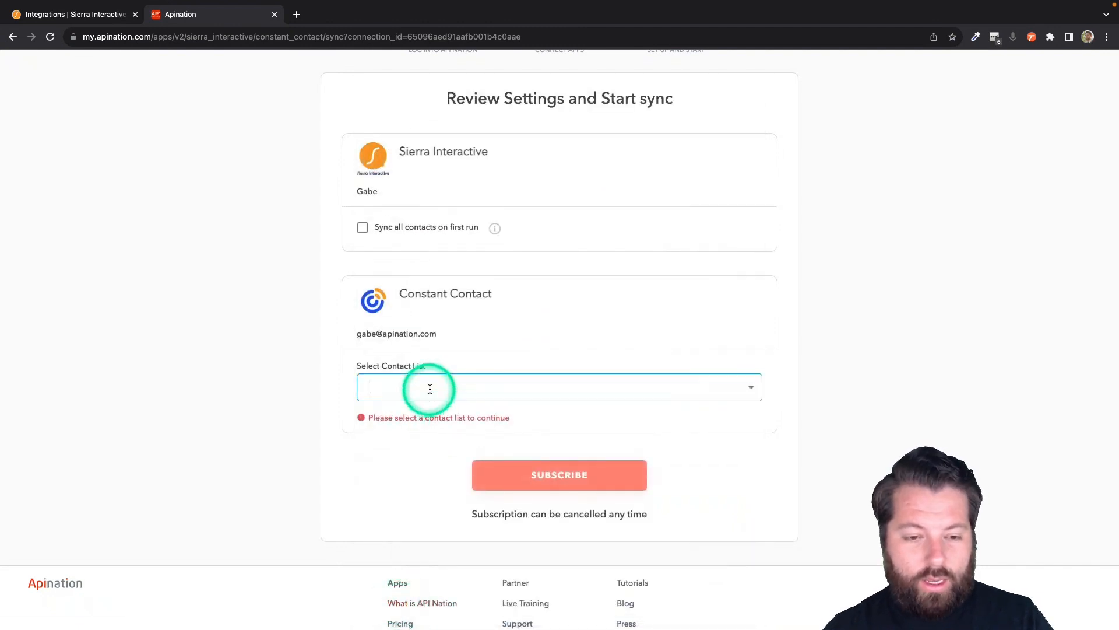
{"action": "left_click", "coordinate": [752, 387]}
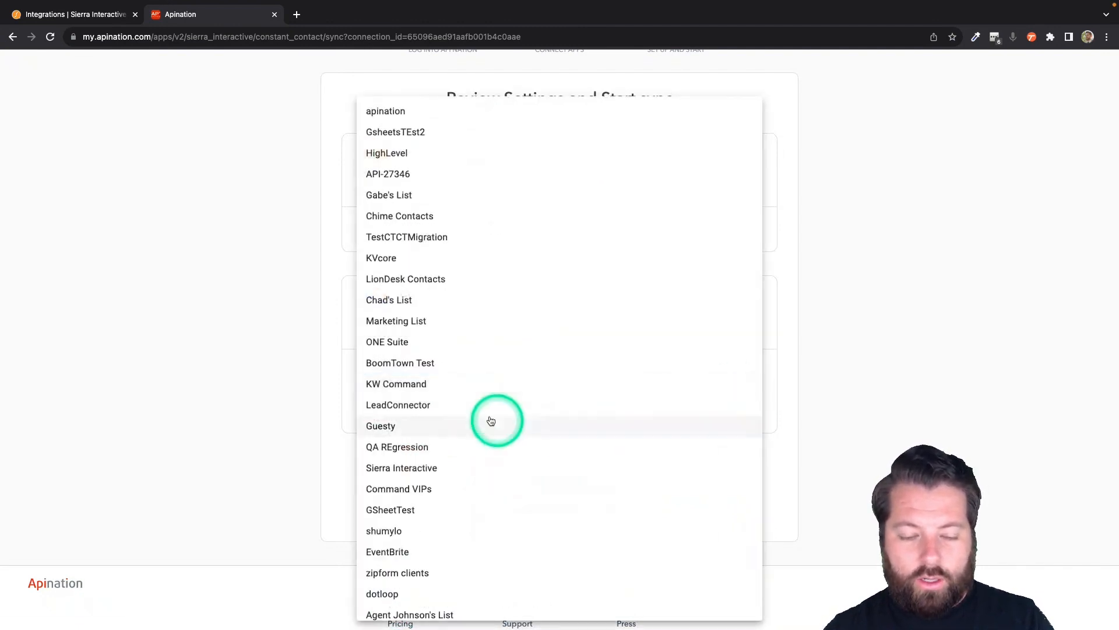
{"action": "left_click", "coordinate": [407, 468]}
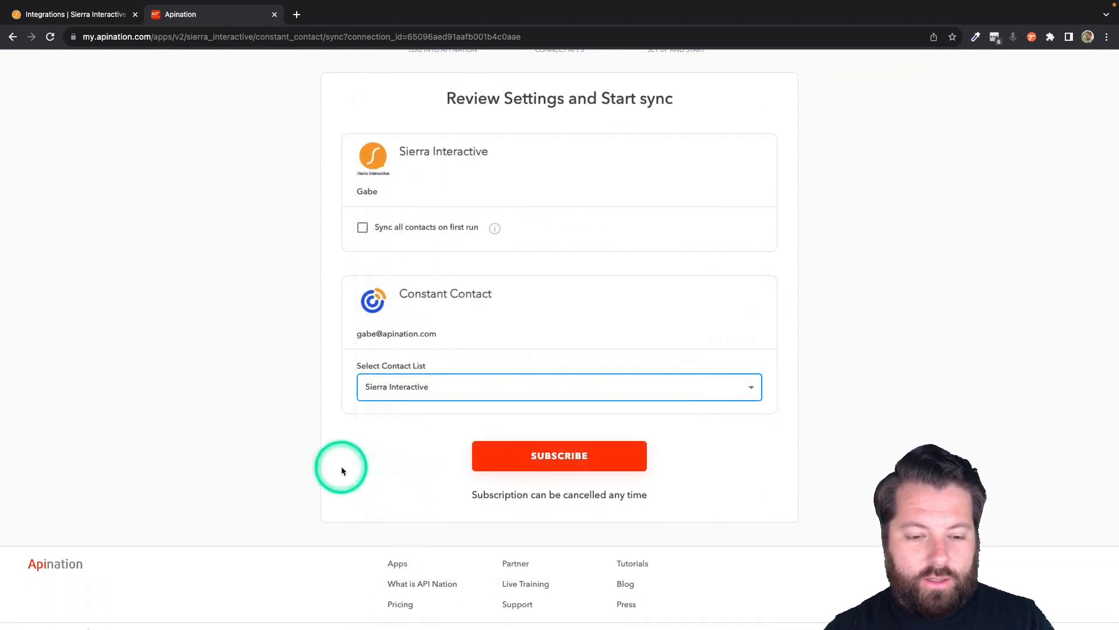
{"action": "left_click", "coordinate": [591, 474]}
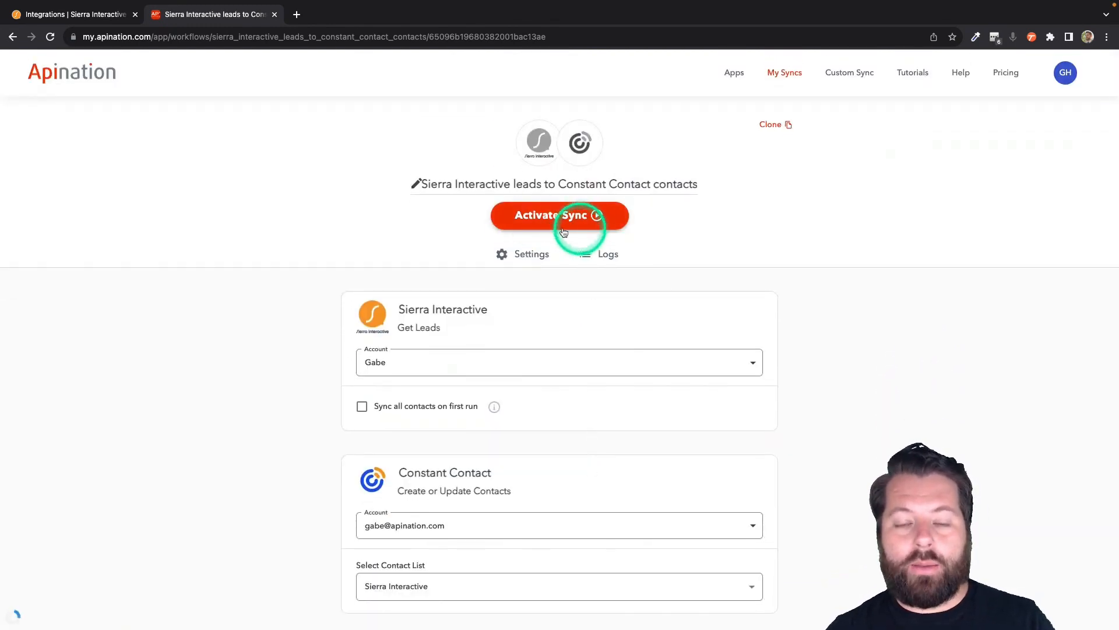
Step: Try a Tags 'contains' condition in the workflow's Filter section
{"action": "scroll", "coordinate": [509, 316], "scroll_direction": "down", "scroll_amount": 2}
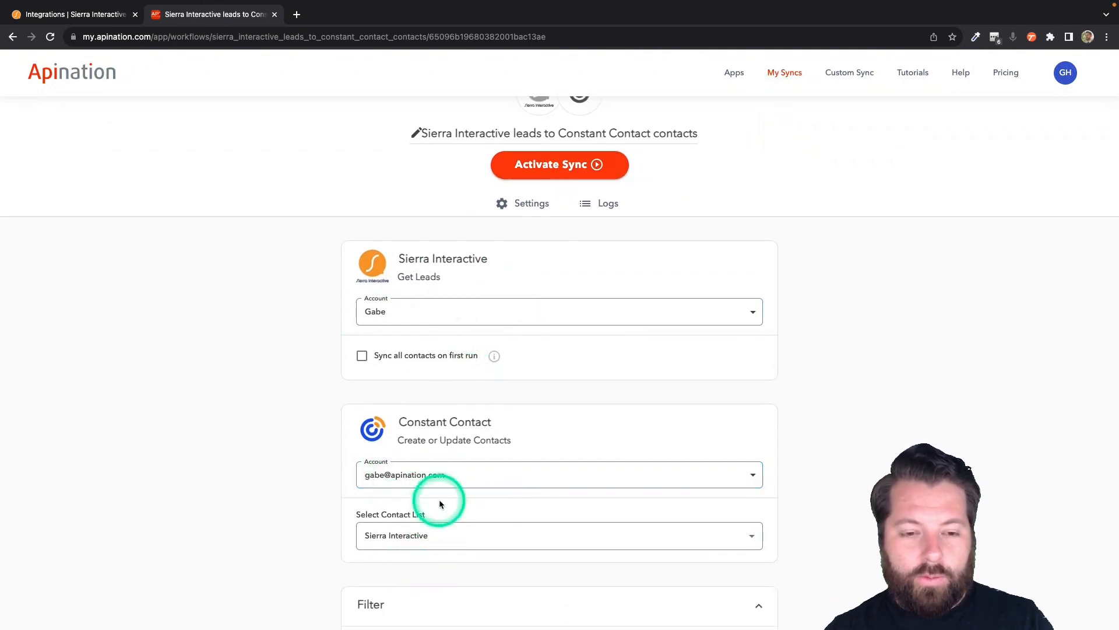
{"action": "scroll", "coordinate": [440, 502], "scroll_direction": "down", "scroll_amount": 5}
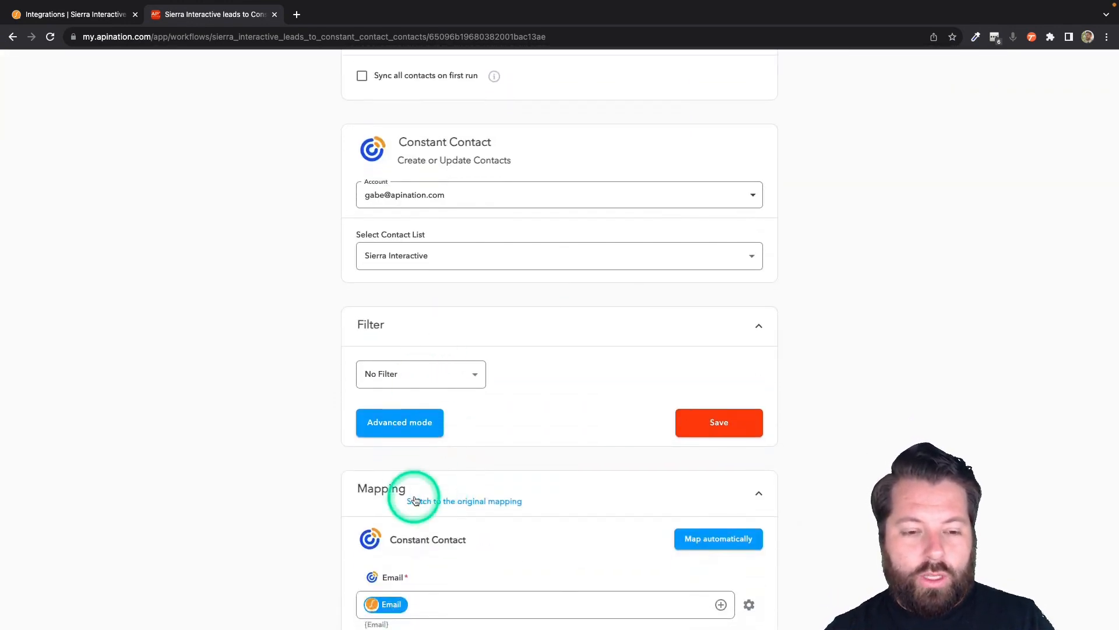
{"action": "scroll", "coordinate": [412, 499], "scroll_direction": "down", "scroll_amount": 1}
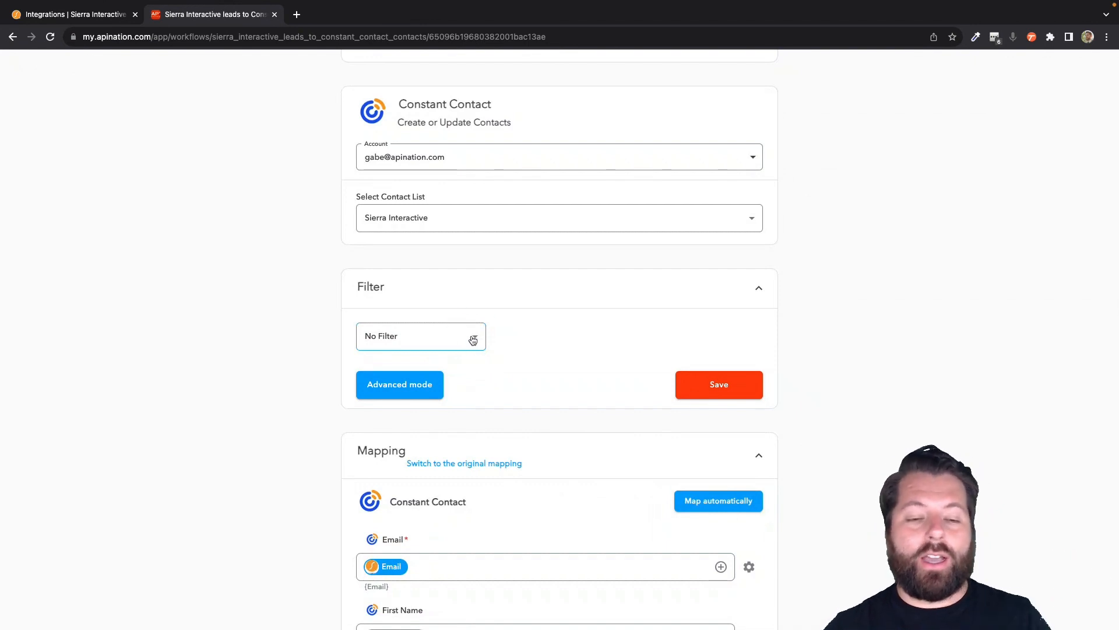
{"action": "left_click", "coordinate": [474, 336]}
{"action": "scroll", "coordinate": [405, 557], "scroll_direction": "down", "scroll_amount": 2}
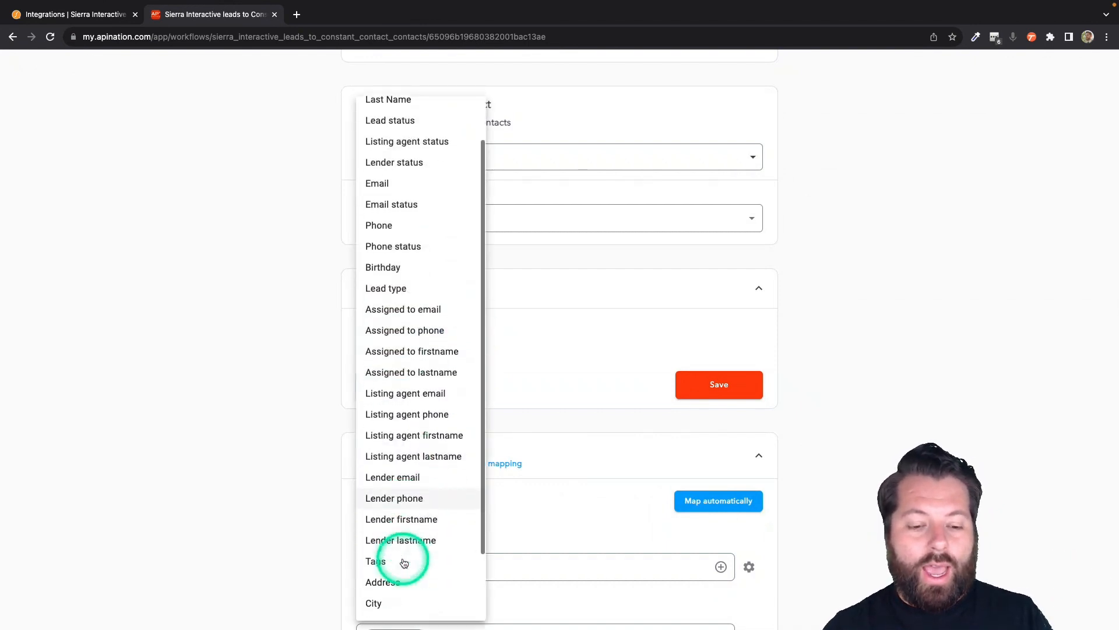
{"action": "left_click", "coordinate": [401, 556]}
{"action": "left_click", "coordinate": [545, 348]}
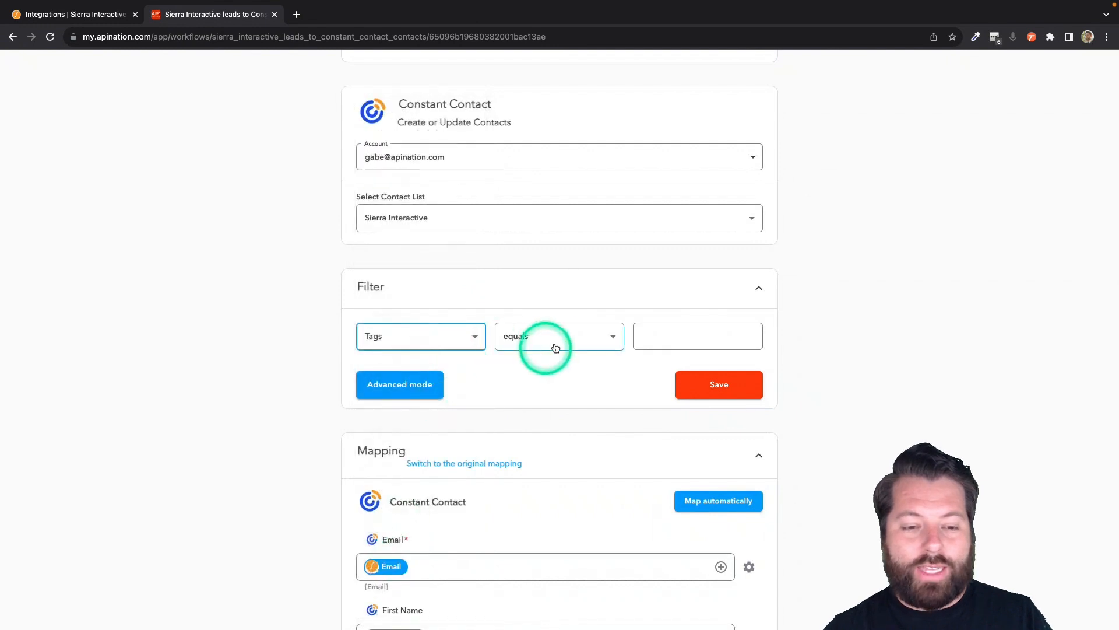
{"action": "left_click", "coordinate": [525, 482]}
{"action": "left_click", "coordinate": [671, 338]}
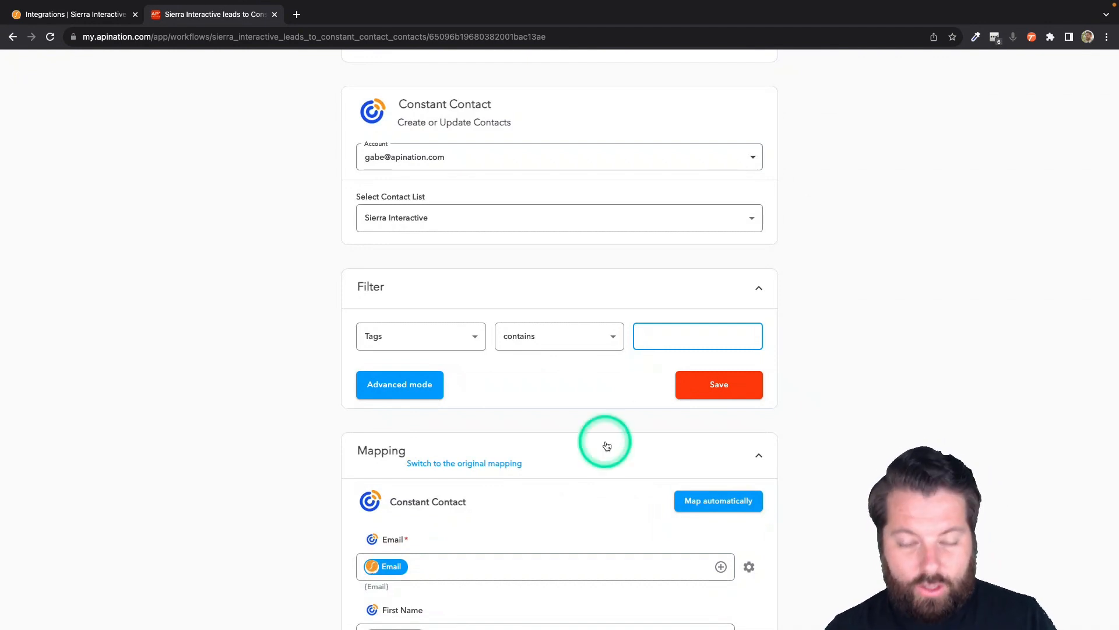
Step: Switch the filter to Assigned to email containing the agent's e-mail address
{"action": "left_click", "coordinate": [476, 337]}
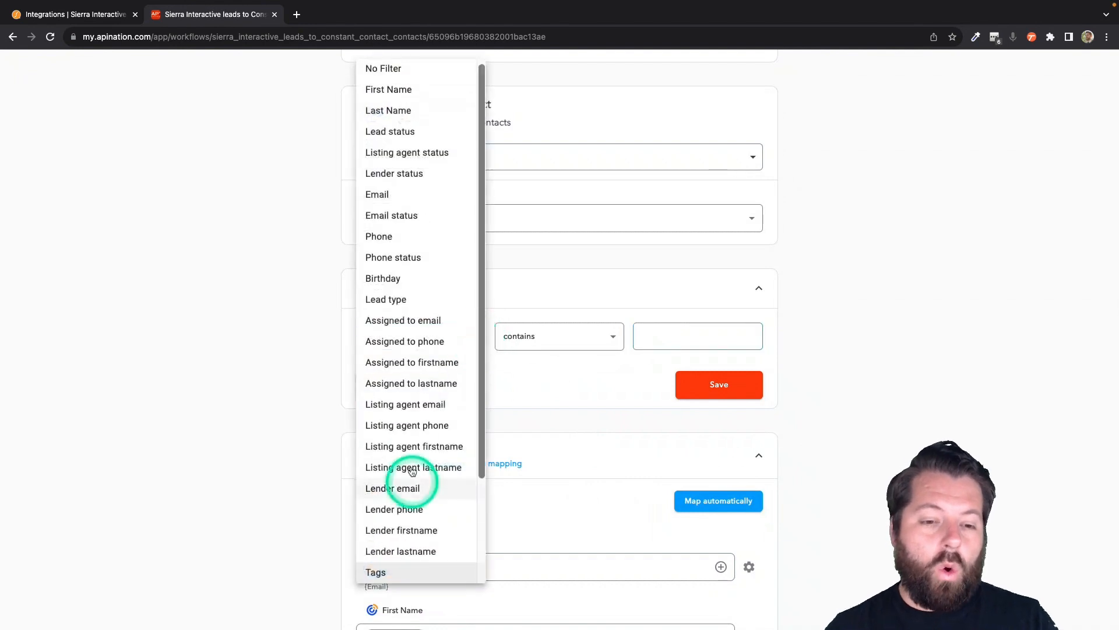
{"action": "left_click", "coordinate": [412, 320]}
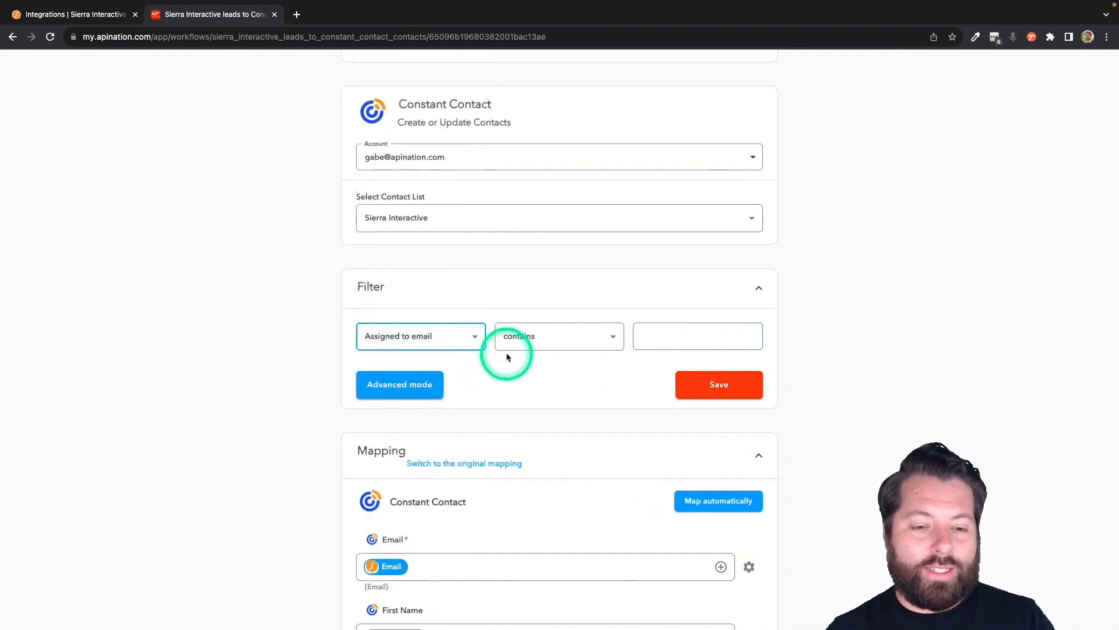
{"action": "left_click", "coordinate": [680, 322]}
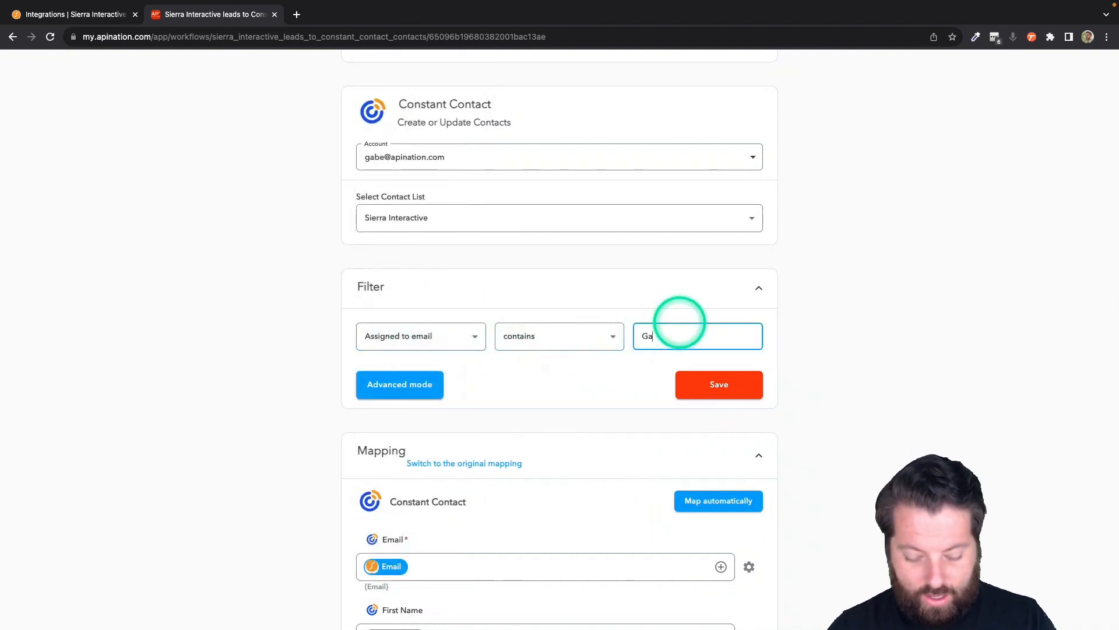
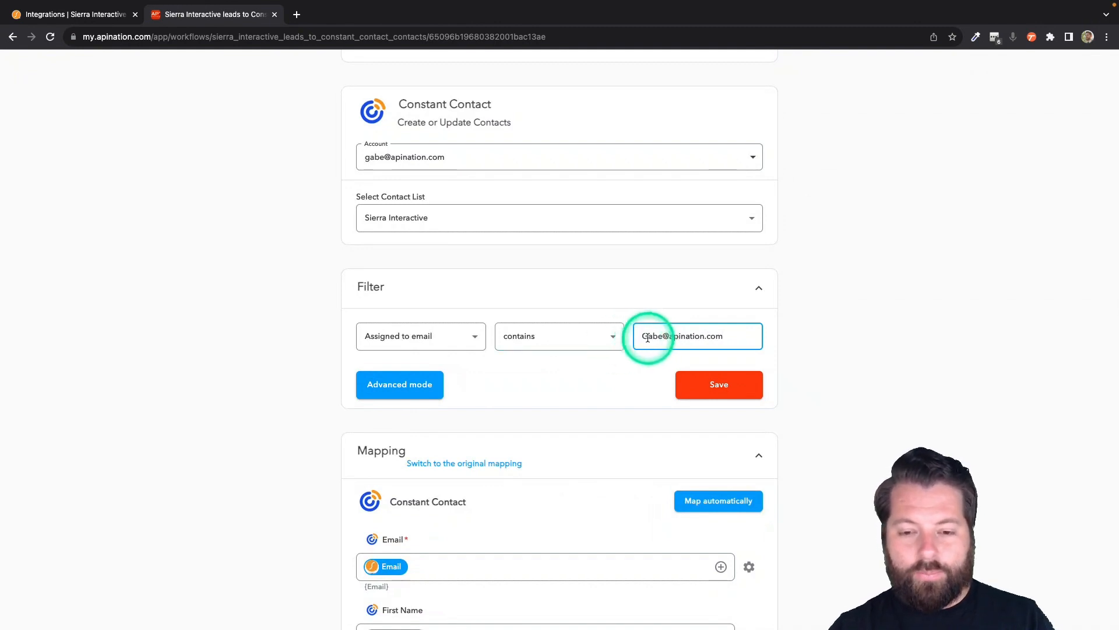
{"action": "left_click_drag", "start_coordinate": [642, 336], "coordinate": [756, 340]}
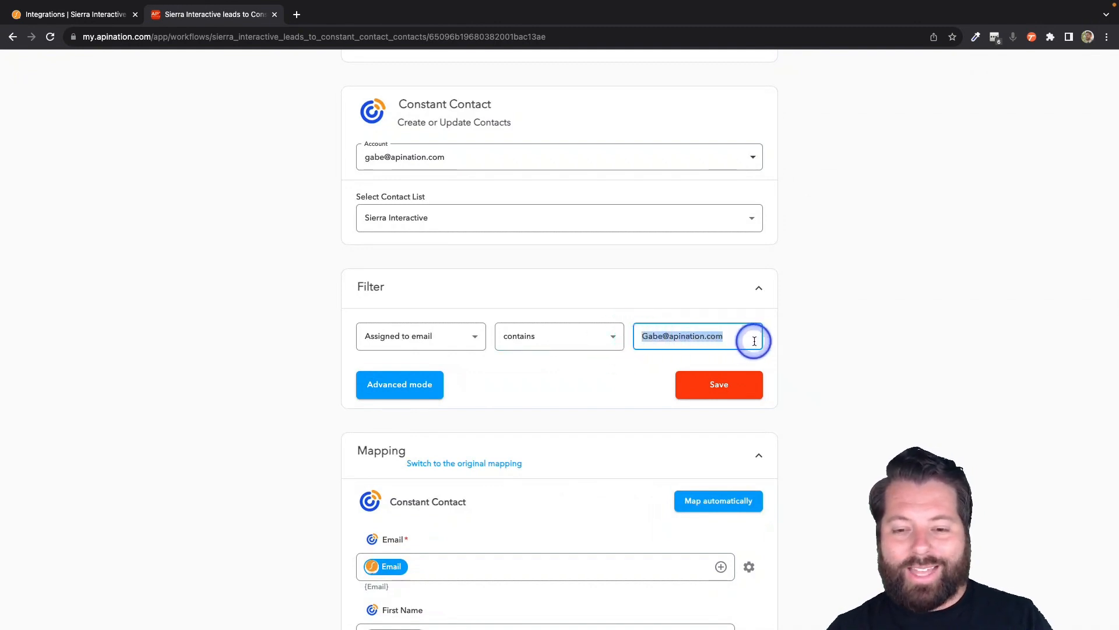
{"action": "left_click", "coordinate": [592, 401]}
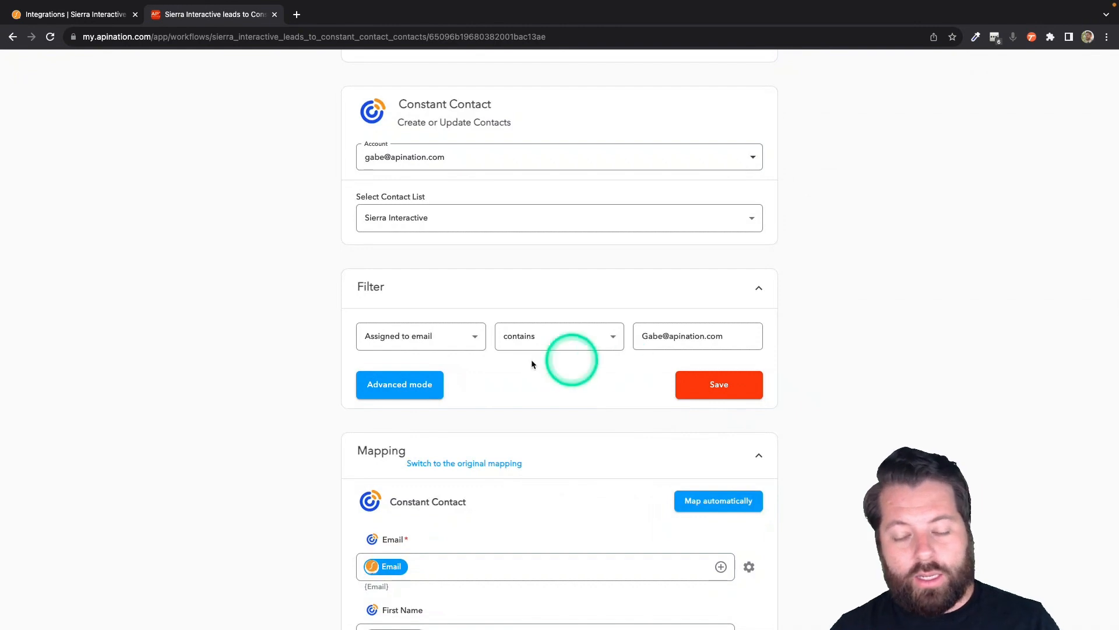
Step: Set the filter to No Filter and save it
{"action": "left_click", "coordinate": [455, 337]}
{"action": "left_click", "coordinate": [409, 82]}
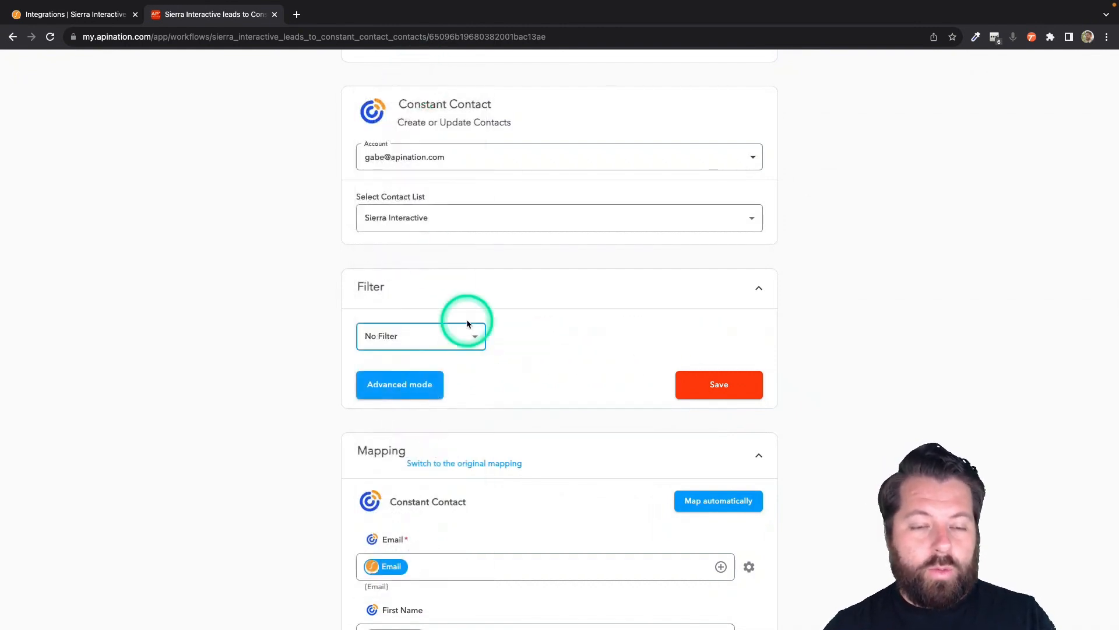
{"action": "left_click", "coordinate": [690, 381]}
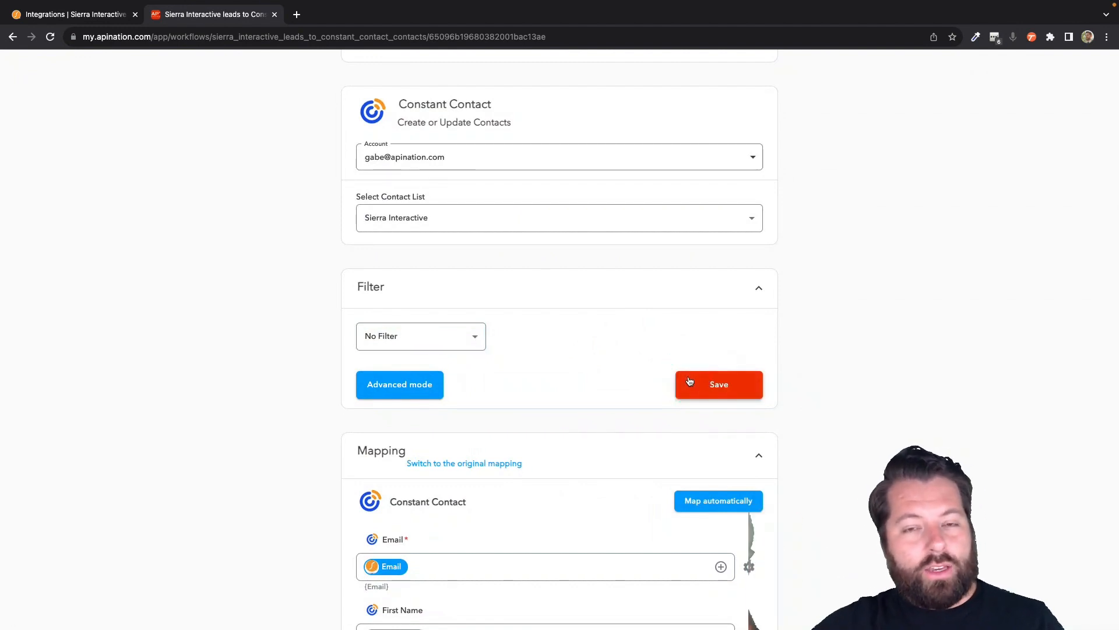
{"action": "scroll", "coordinate": [569, 443], "scroll_direction": "down", "scroll_amount": 5}
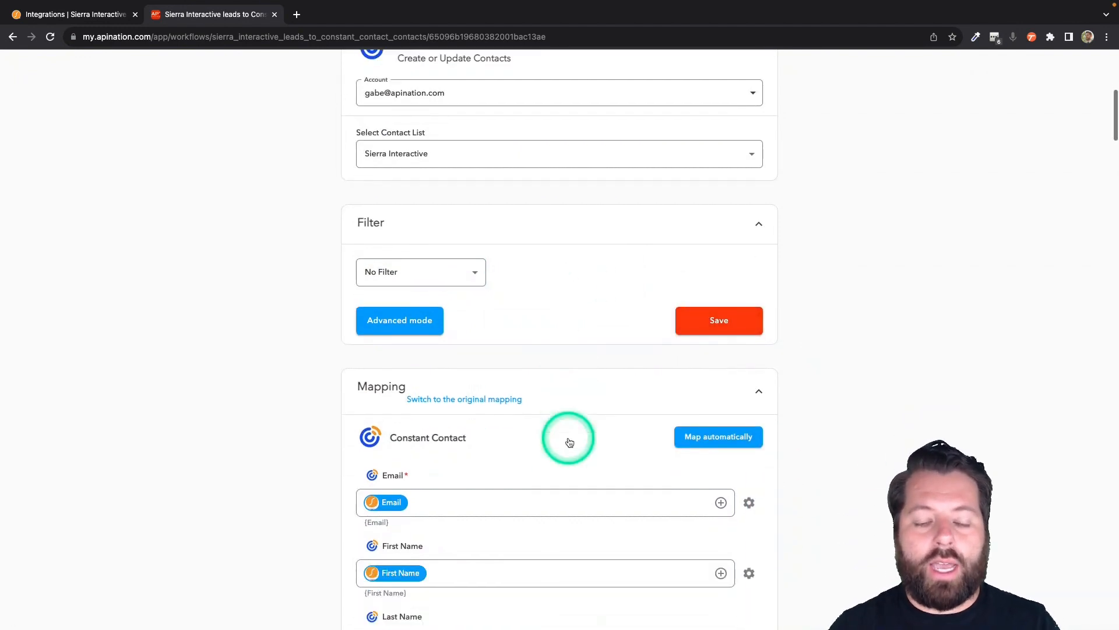
{"action": "left_click", "coordinate": [379, 262]}
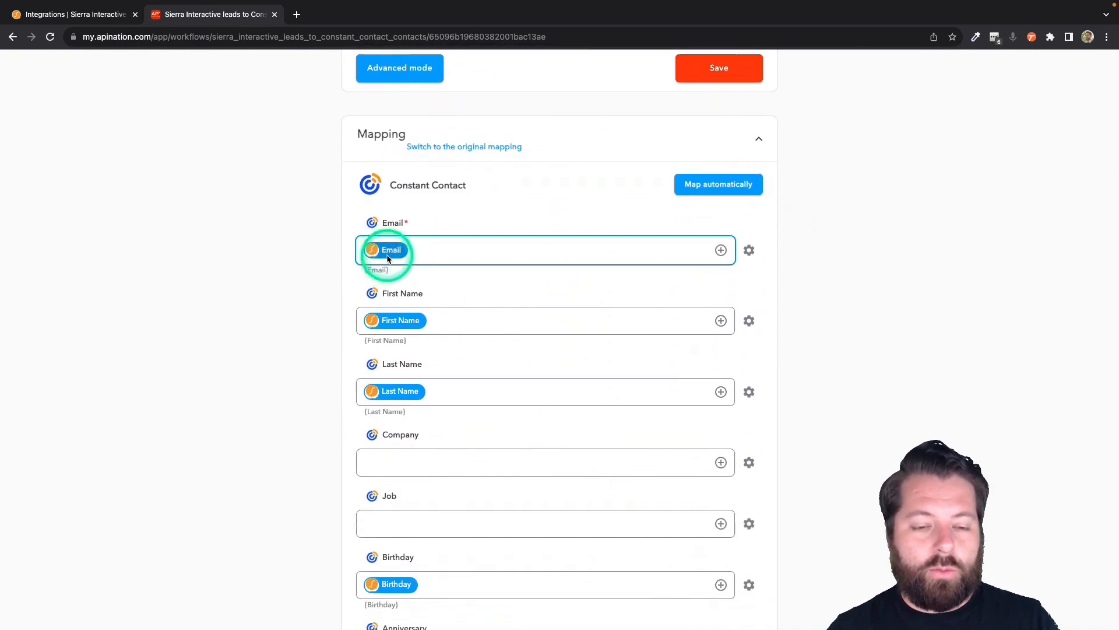
{"action": "left_click", "coordinate": [388, 233]}
{"action": "left_click", "coordinate": [387, 320]}
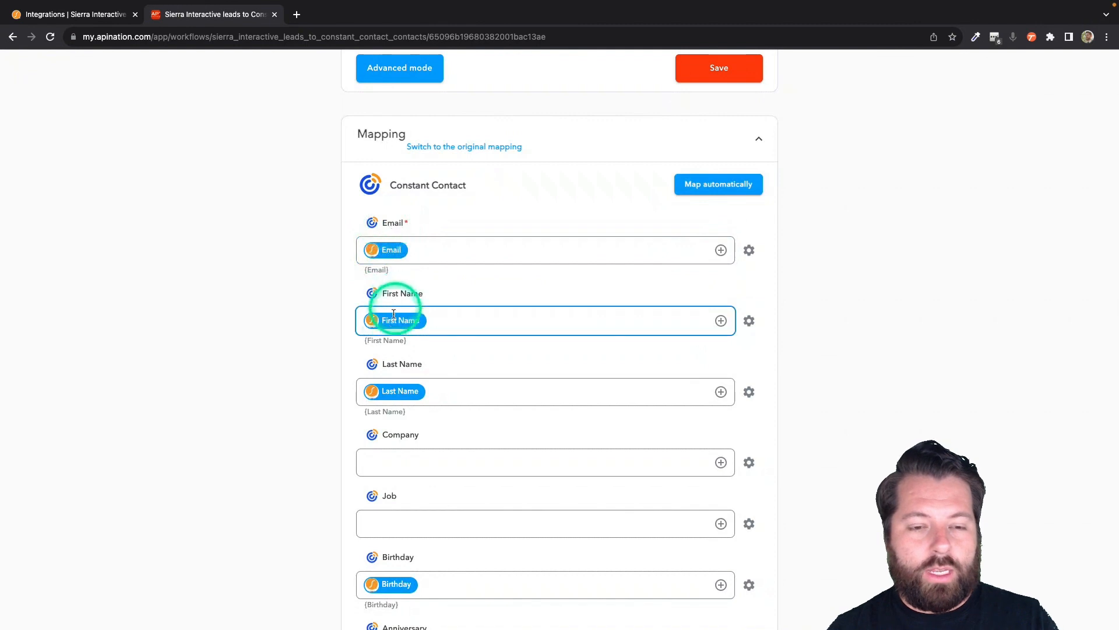
{"action": "left_click", "coordinate": [394, 392]}
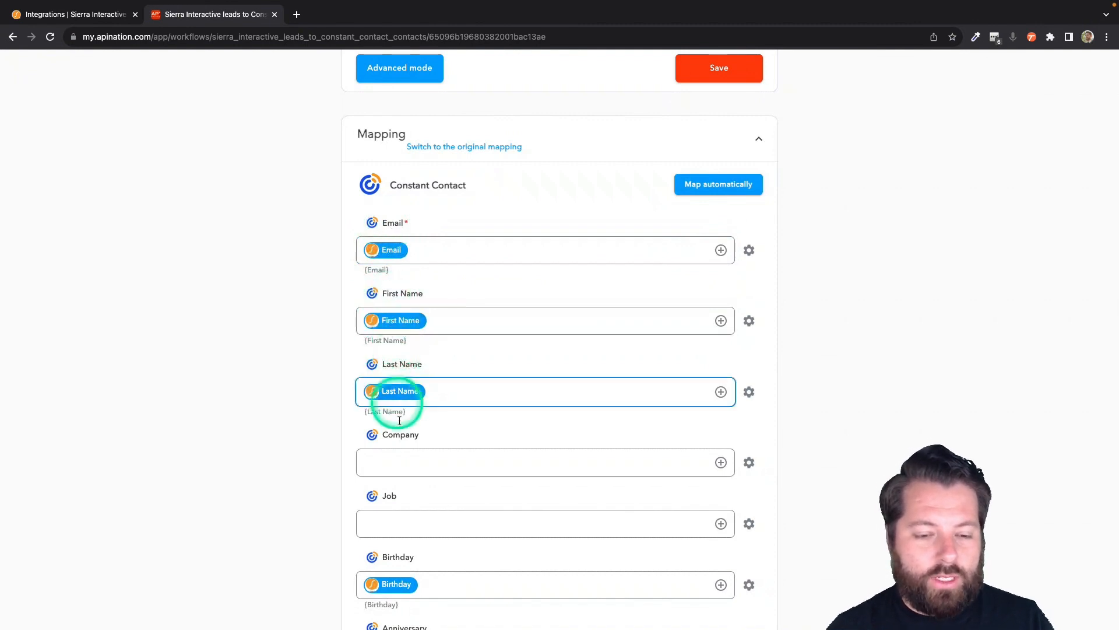
{"action": "scroll", "coordinate": [401, 431], "scroll_direction": "down", "scroll_amount": 2}
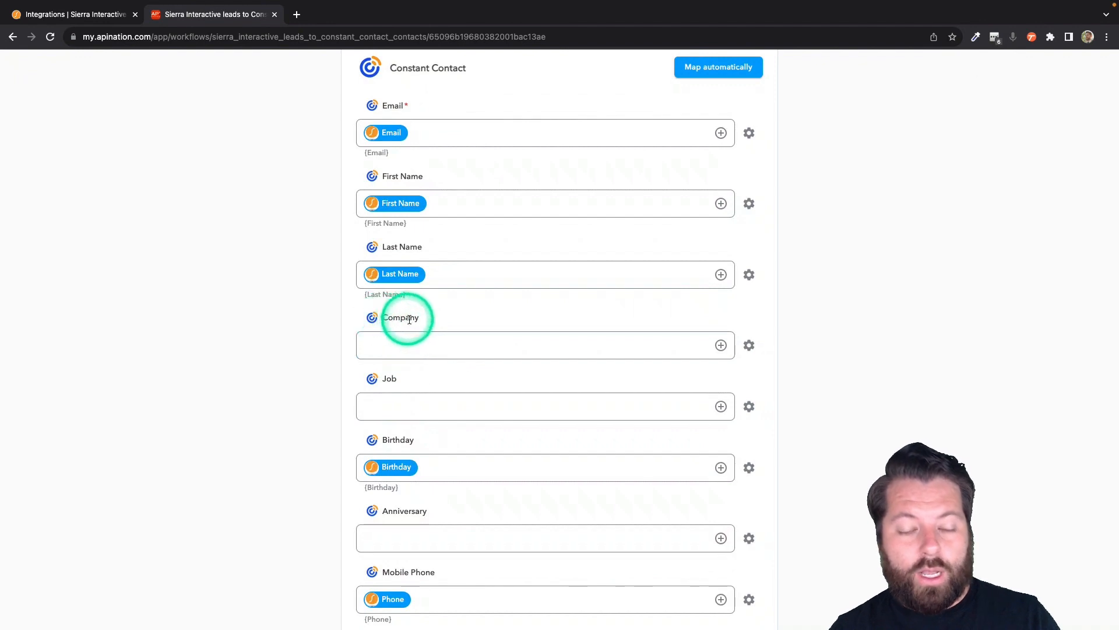
{"action": "scroll", "coordinate": [414, 392], "scroll_direction": "down", "scroll_amount": 3}
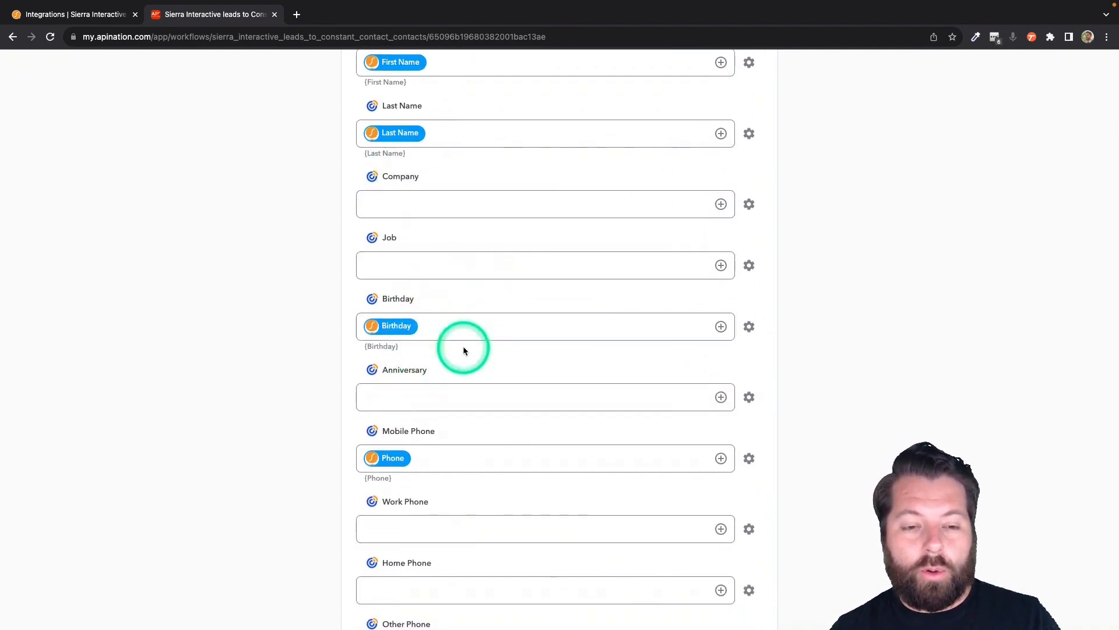
{"action": "scroll", "coordinate": [465, 350], "scroll_direction": "up", "scroll_amount": 3}
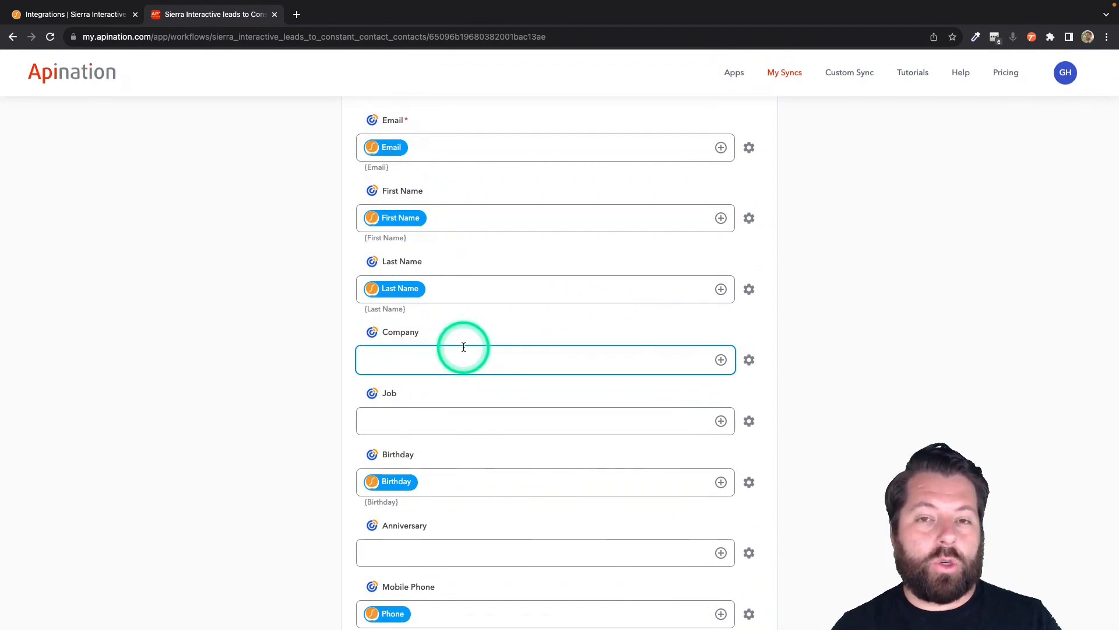
{"action": "scroll", "coordinate": [464, 348], "scroll_direction": "down", "scroll_amount": 5}
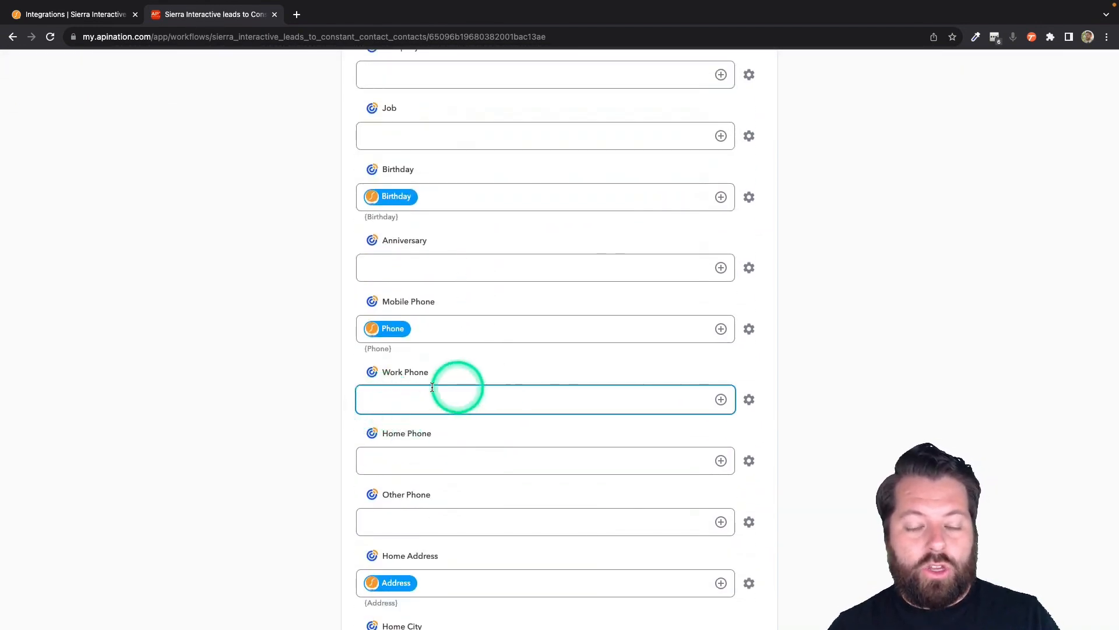
{"action": "scroll", "coordinate": [543, 440], "scroll_direction": "down", "scroll_amount": 1}
{"action": "scroll", "coordinate": [543, 440], "scroll_direction": "down", "scroll_amount": 12}
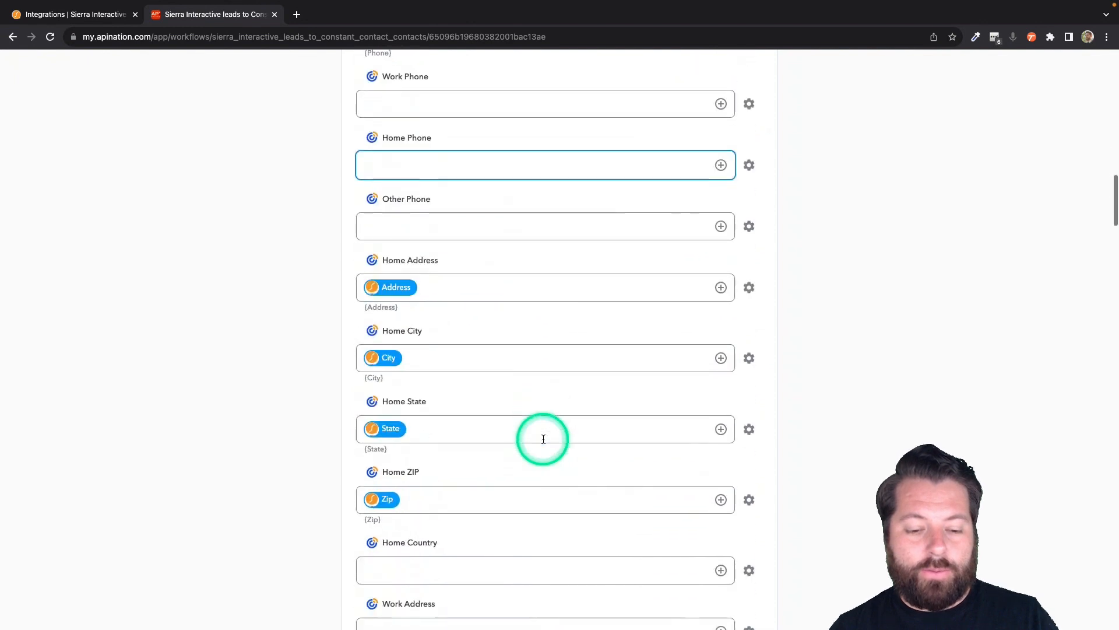
{"action": "scroll", "coordinate": [543, 438], "scroll_direction": "down", "scroll_amount": 9}
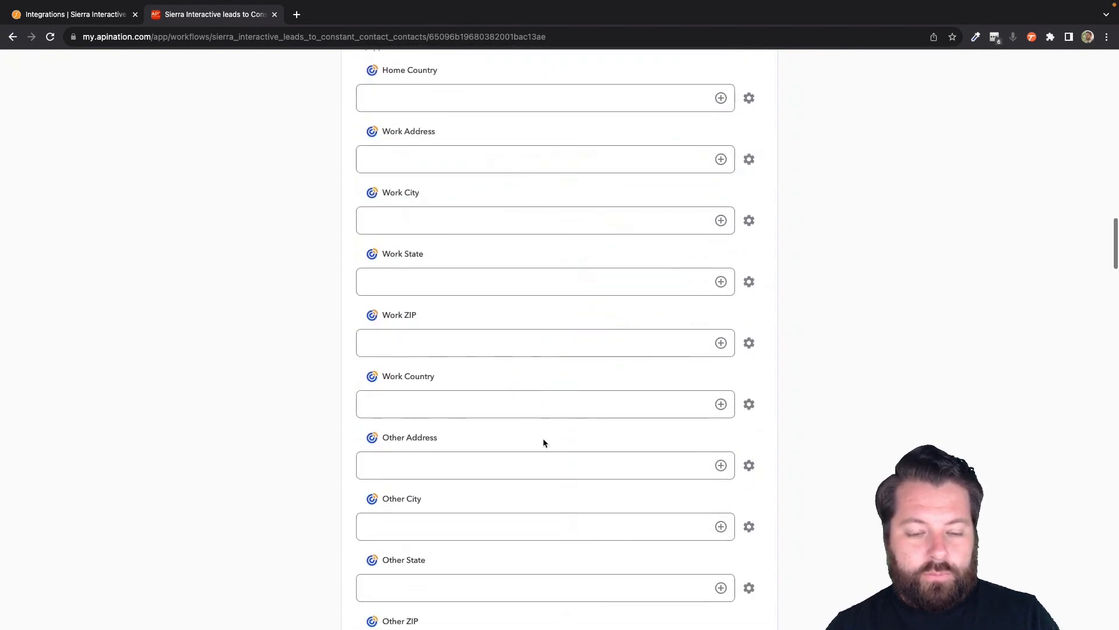
{"action": "scroll", "coordinate": [544, 438], "scroll_direction": "down", "scroll_amount": 12}
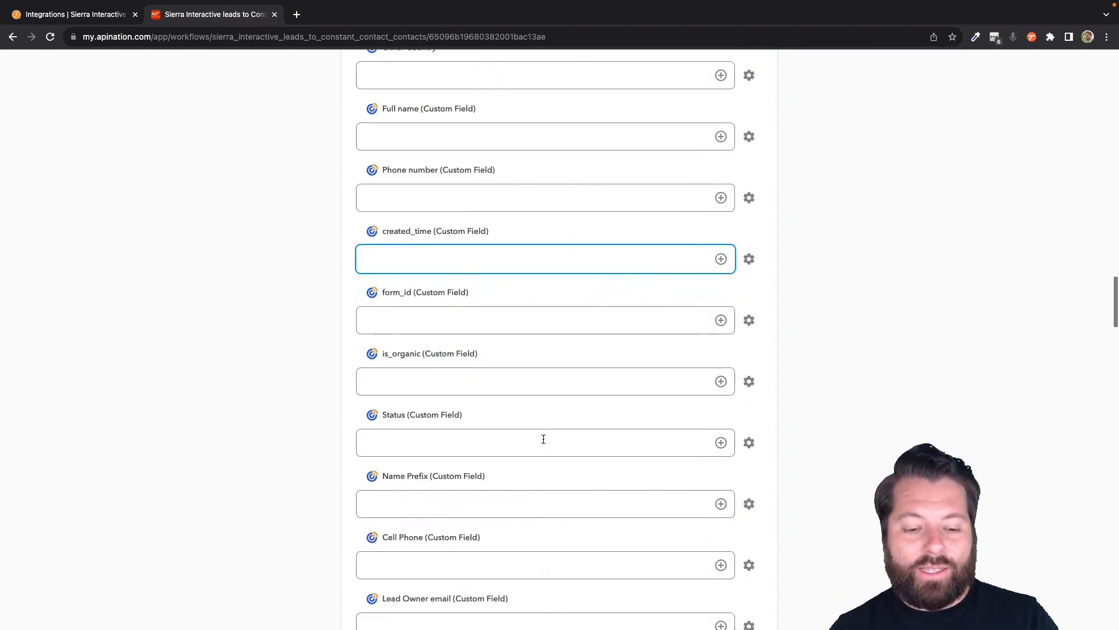
{"action": "scroll", "coordinate": [544, 438], "scroll_direction": "down", "scroll_amount": 11}
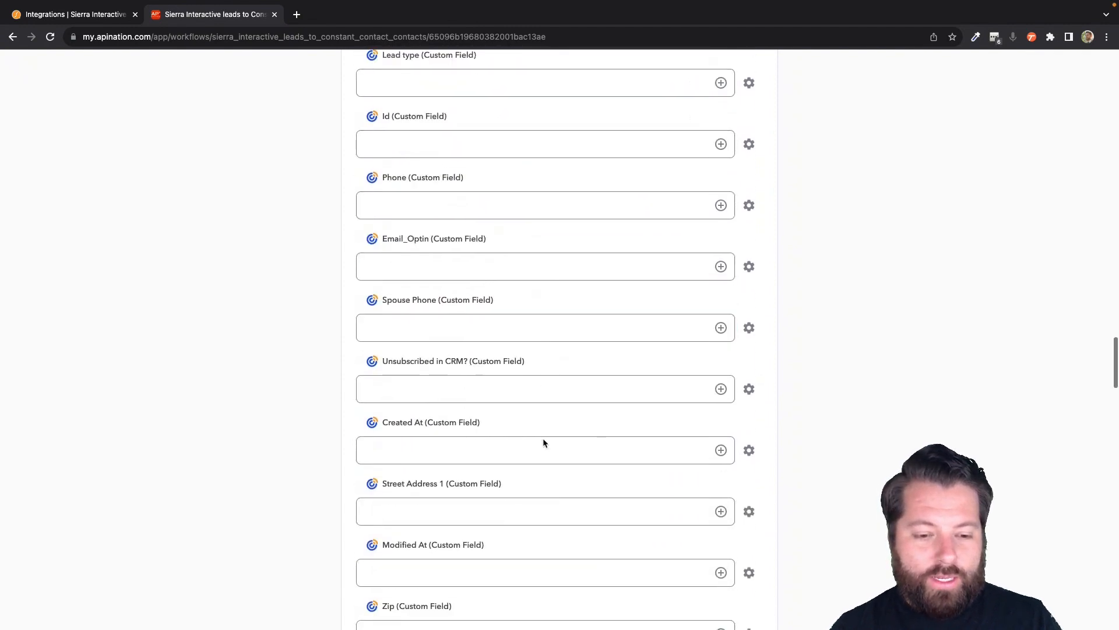
{"action": "scroll", "coordinate": [543, 442], "scroll_direction": "down", "scroll_amount": 8}
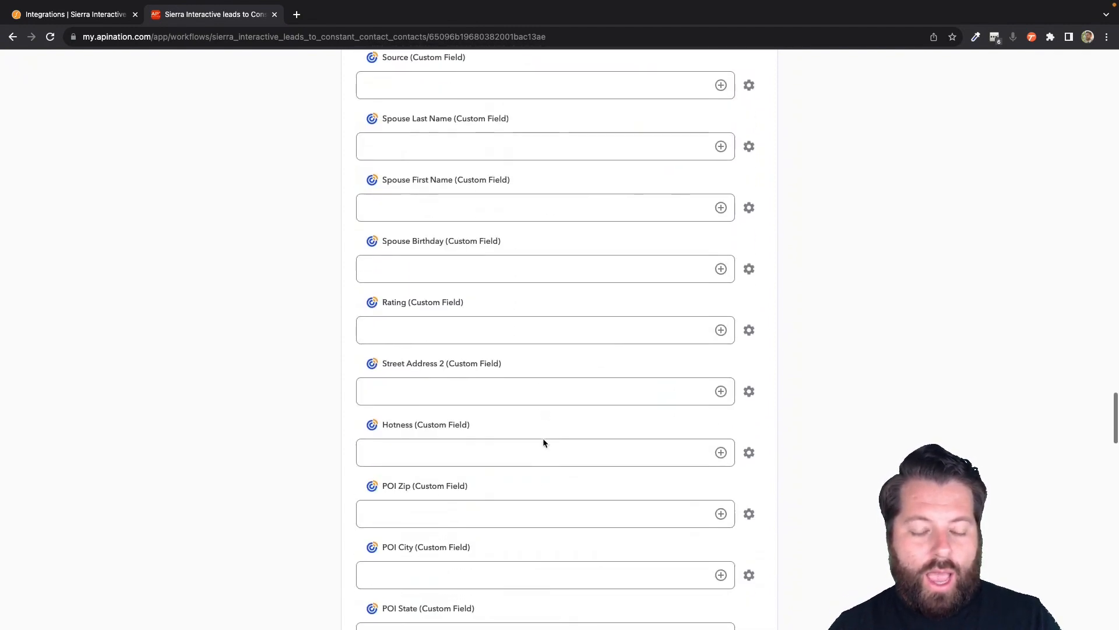
{"action": "scroll", "coordinate": [543, 439], "scroll_direction": "down", "scroll_amount": 7}
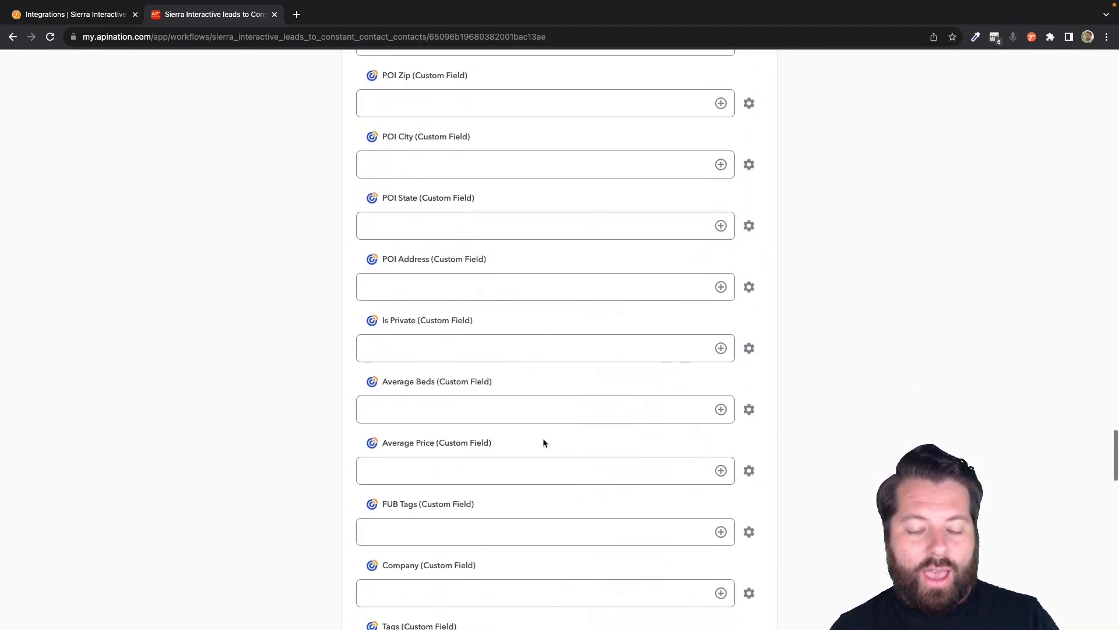
Step: Map Sierra Interactive's Tags field into the Tags custom field, found by searching 'tag'
{"action": "left_click", "coordinate": [664, 339]}
{"action": "left_click", "coordinate": [379, 259]}
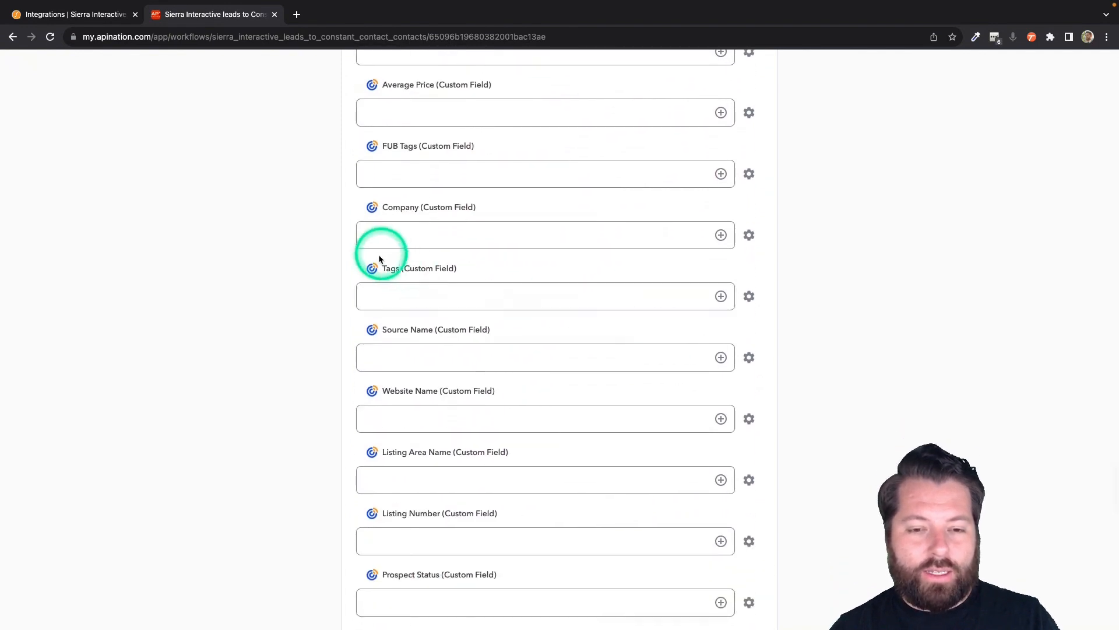
{"action": "left_click", "coordinate": [543, 281]}
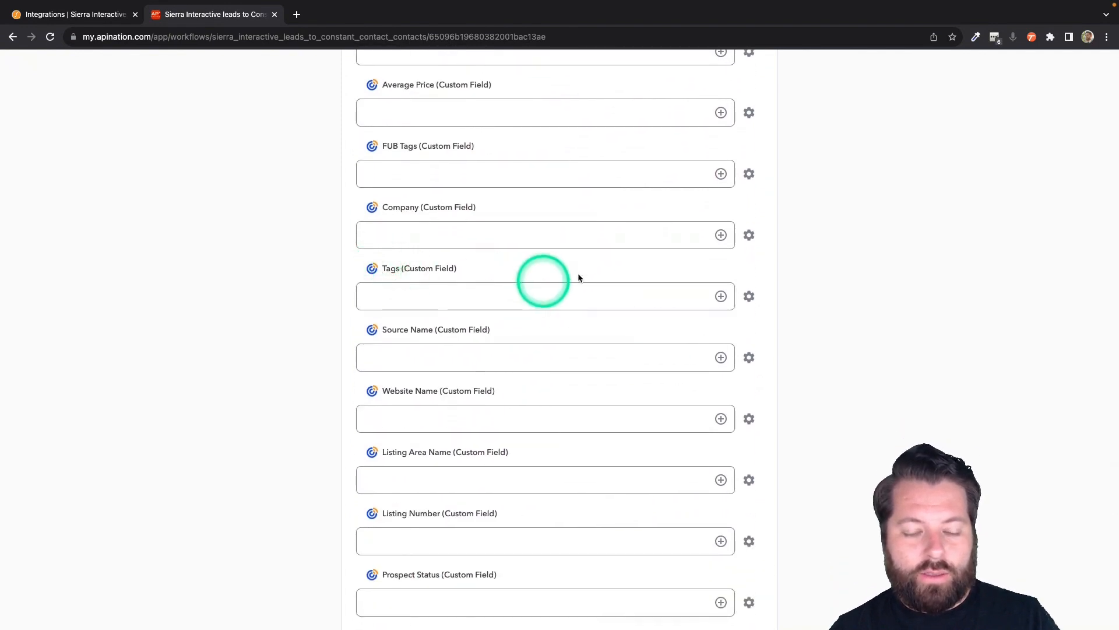
{"action": "left_click", "coordinate": [722, 296]}
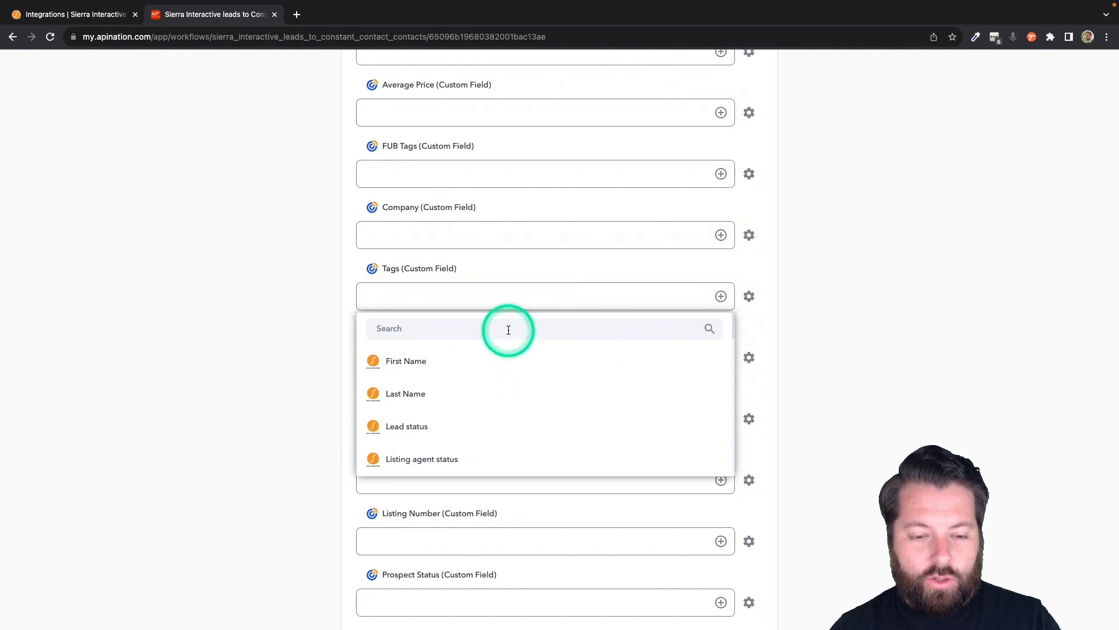
{"action": "type", "text": "ta"}
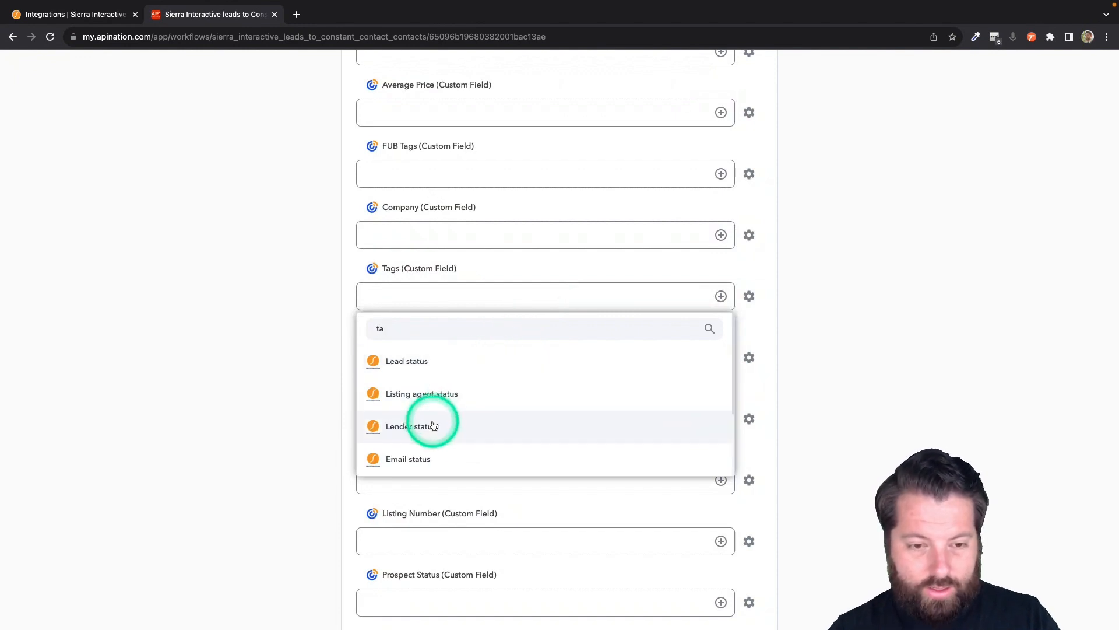
{"action": "type", "text": "g"}
{"action": "left_click", "coordinate": [422, 366]}
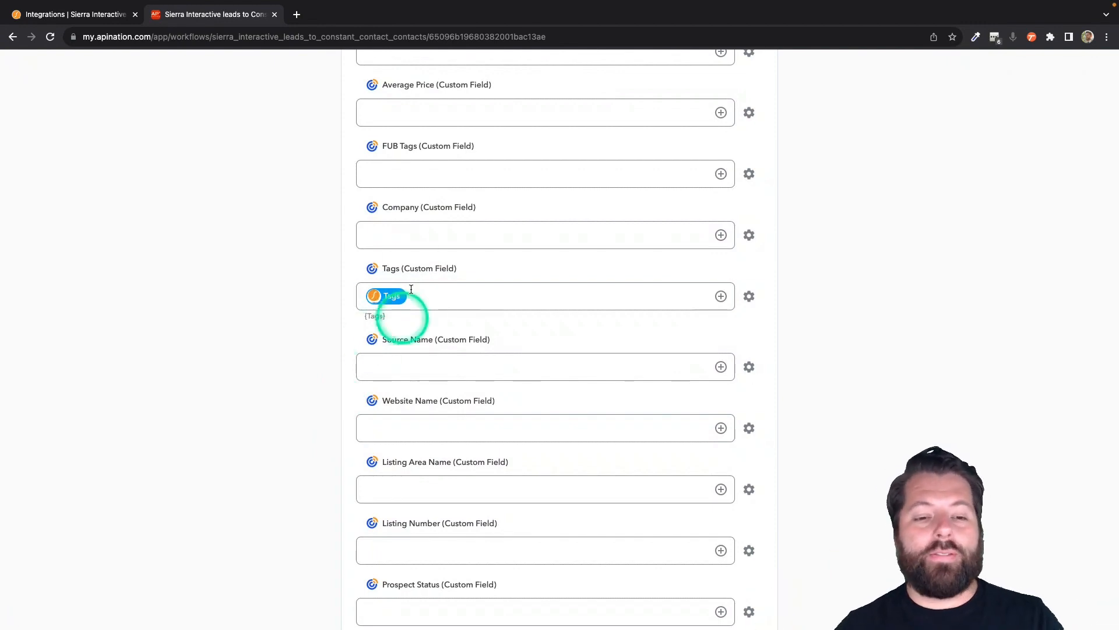
{"action": "scroll", "coordinate": [427, 303], "scroll_direction": "up", "scroll_amount": 20}
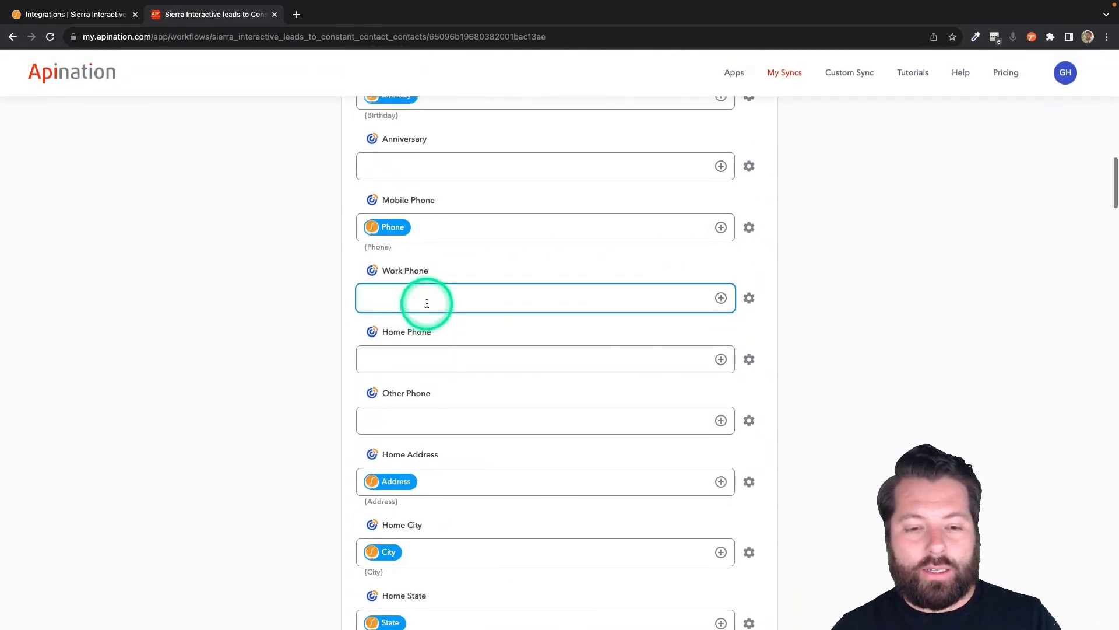
{"action": "scroll", "coordinate": [426, 303], "scroll_direction": "up", "scroll_amount": 15}
{"action": "left_click", "coordinate": [545, 223]}
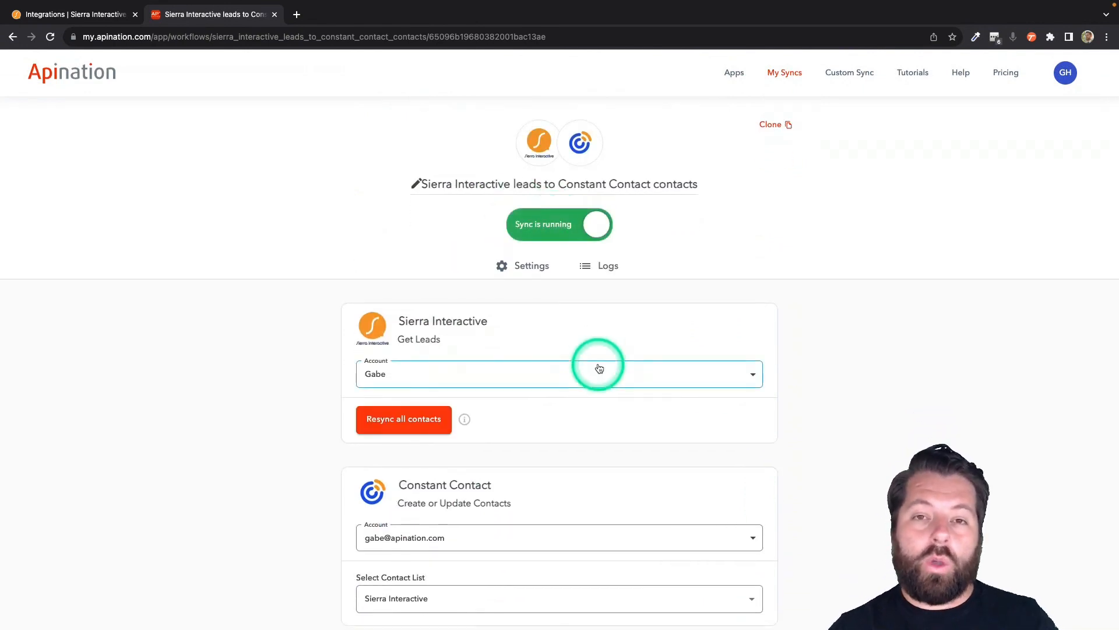
Step: Activate the Constant Contact contacts to Sierra Interactive leads sync, reusing both connected accounts
{"action": "left_click", "coordinate": [545, 153]}
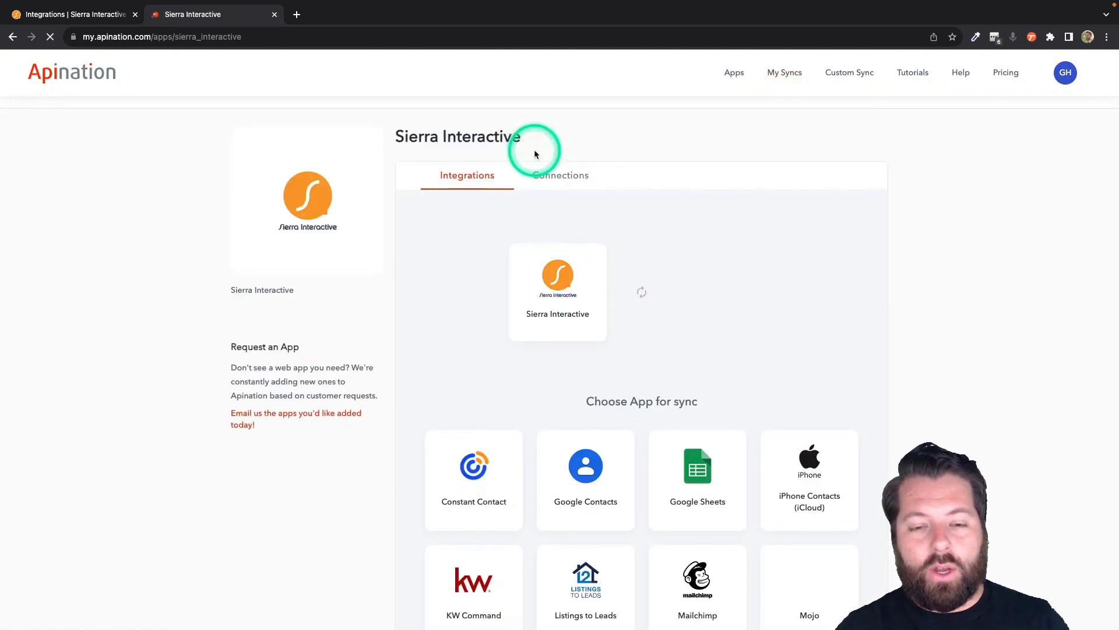
{"action": "scroll", "coordinate": [548, 359], "scroll_direction": "down", "scroll_amount": 3}
{"action": "left_click", "coordinate": [477, 399]}
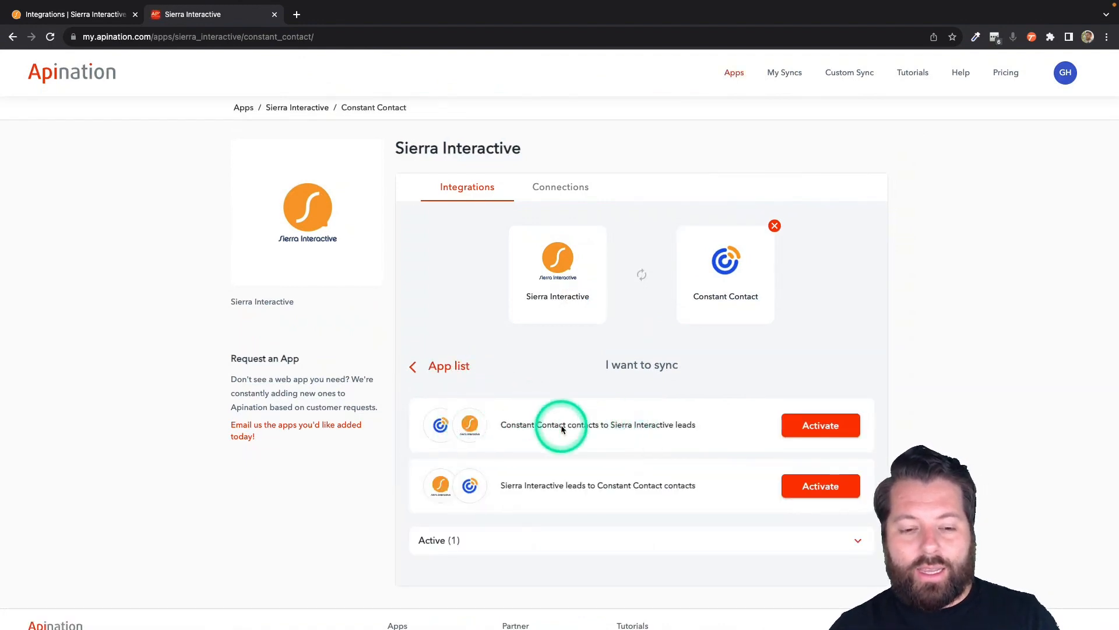
{"action": "left_click", "coordinate": [807, 425]}
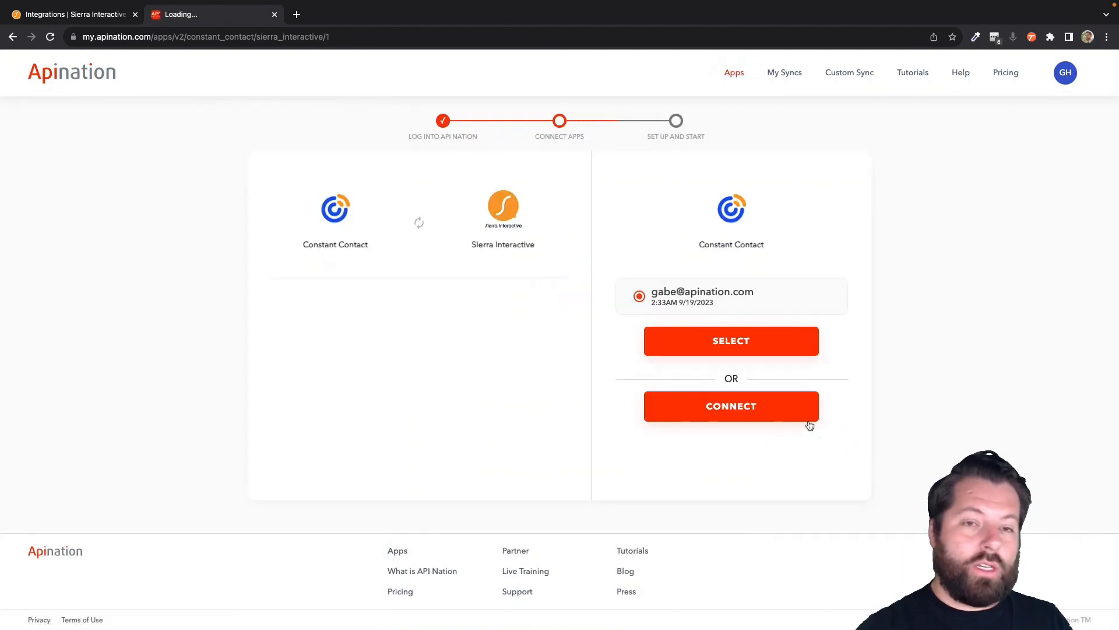
{"action": "left_click", "coordinate": [768, 339]}
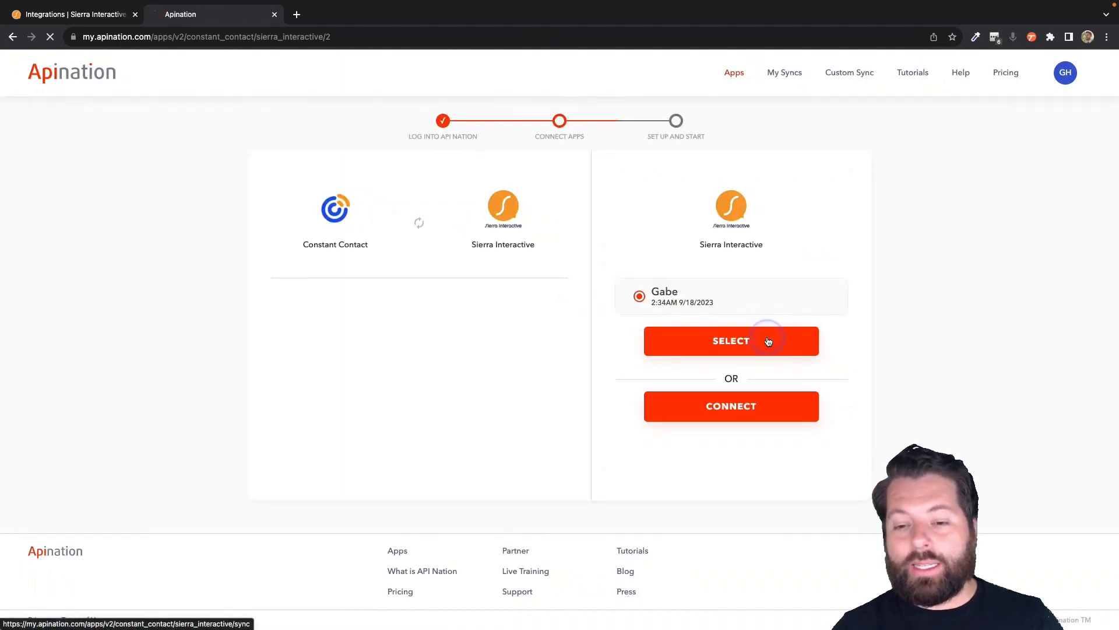
{"action": "left_click", "coordinate": [769, 341]}
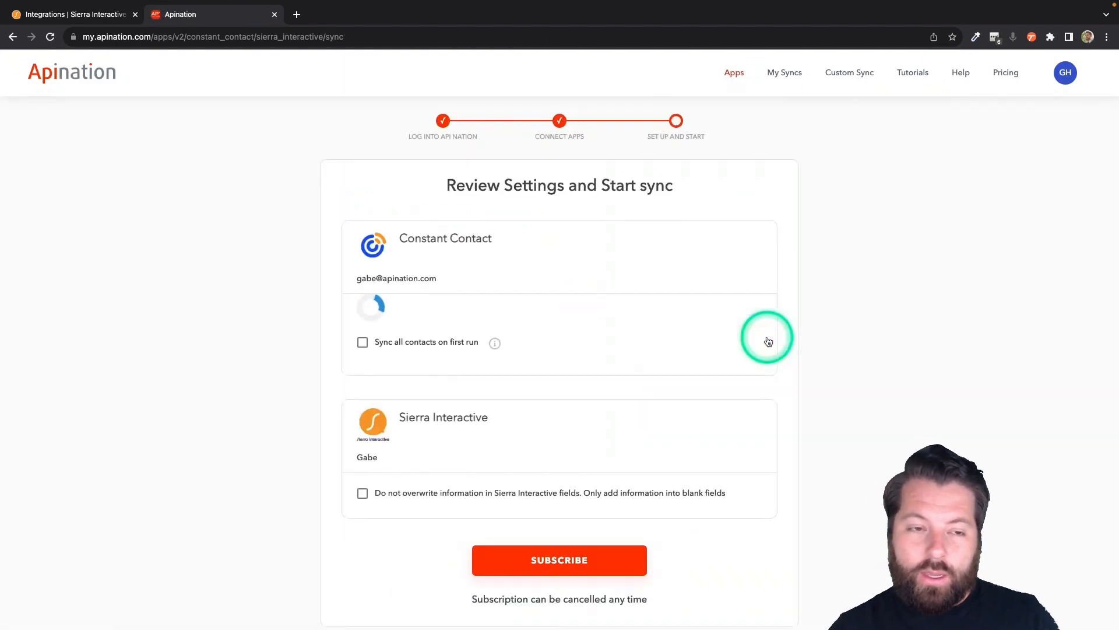
Step: Pick the Sierra Interactive contact list, tick 'Do not overwrite information', and subscribe
{"action": "scroll", "coordinate": [270, 494], "scroll_direction": "down", "scroll_amount": 3}
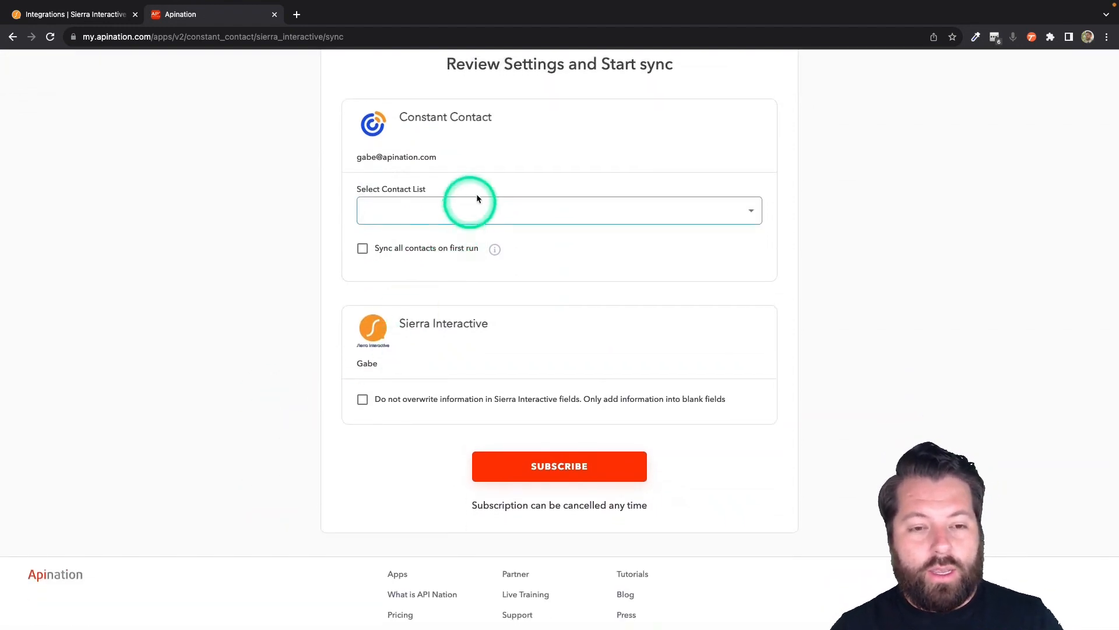
{"action": "left_click", "coordinate": [476, 218]}
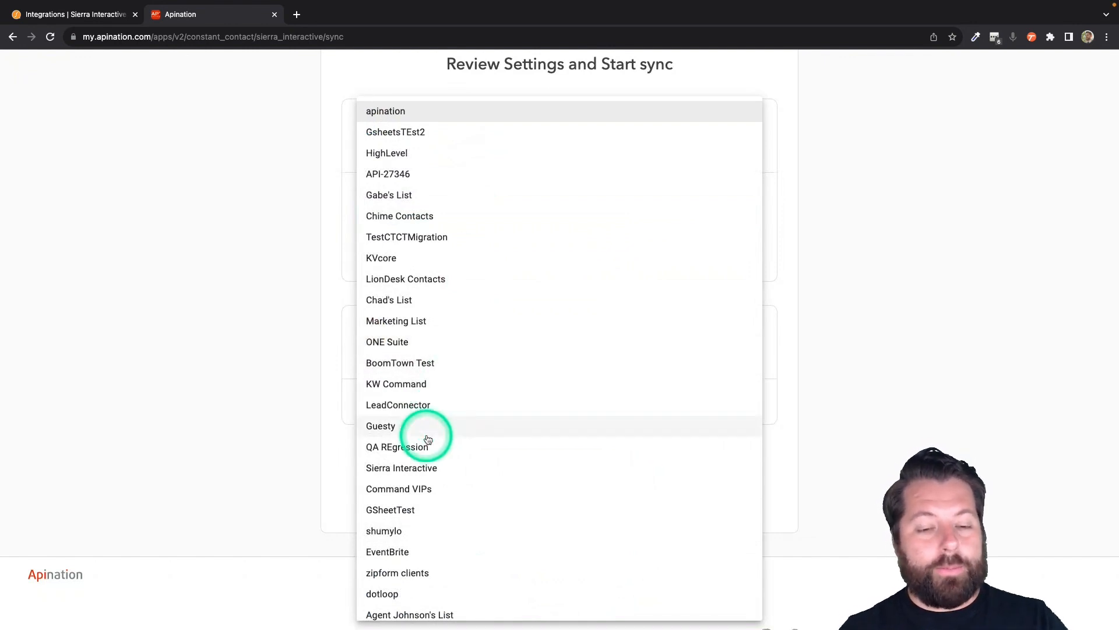
{"action": "scroll", "coordinate": [437, 449], "scroll_direction": "down", "scroll_amount": 2}
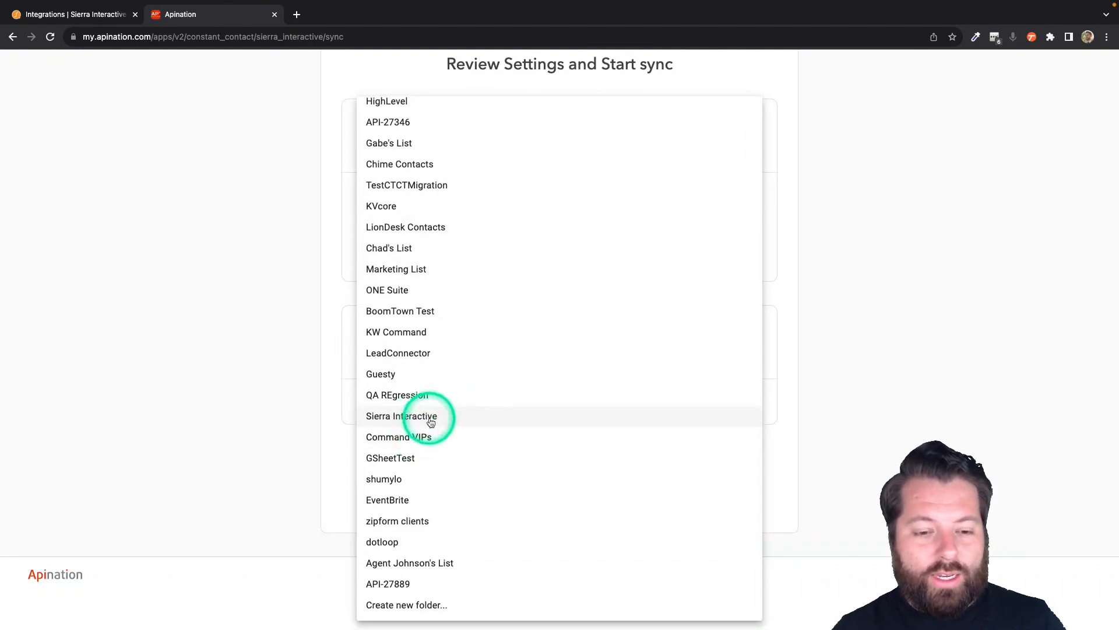
{"action": "left_click", "coordinate": [426, 416]}
{"action": "scroll", "coordinate": [302, 313], "scroll_direction": "down", "scroll_amount": 1}
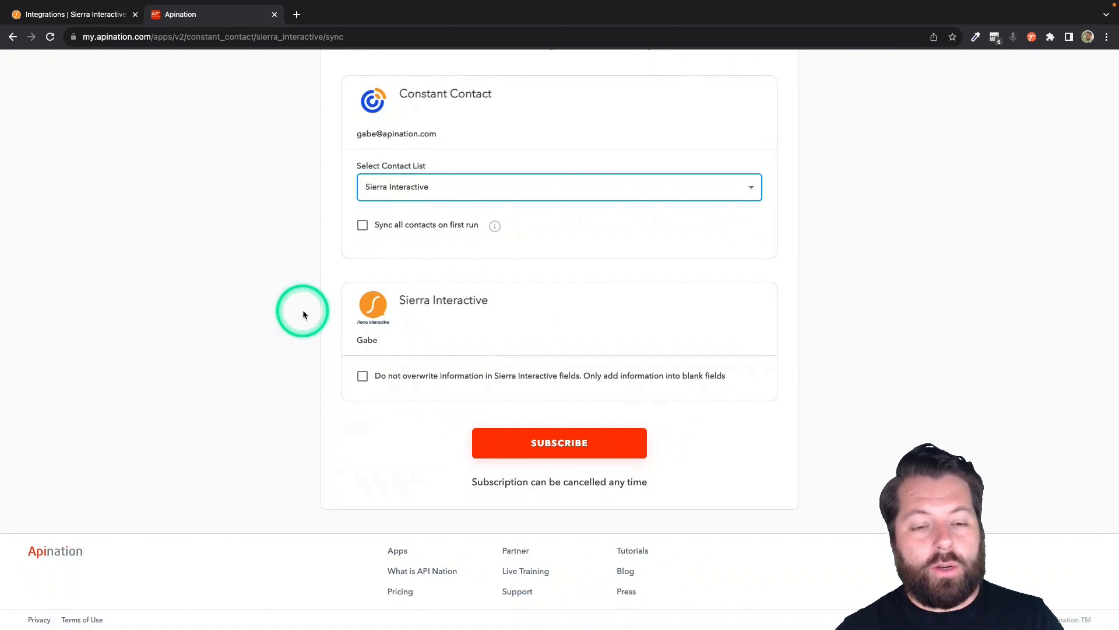
{"action": "left_click", "coordinate": [368, 379]}
{"action": "left_click", "coordinate": [537, 445]}
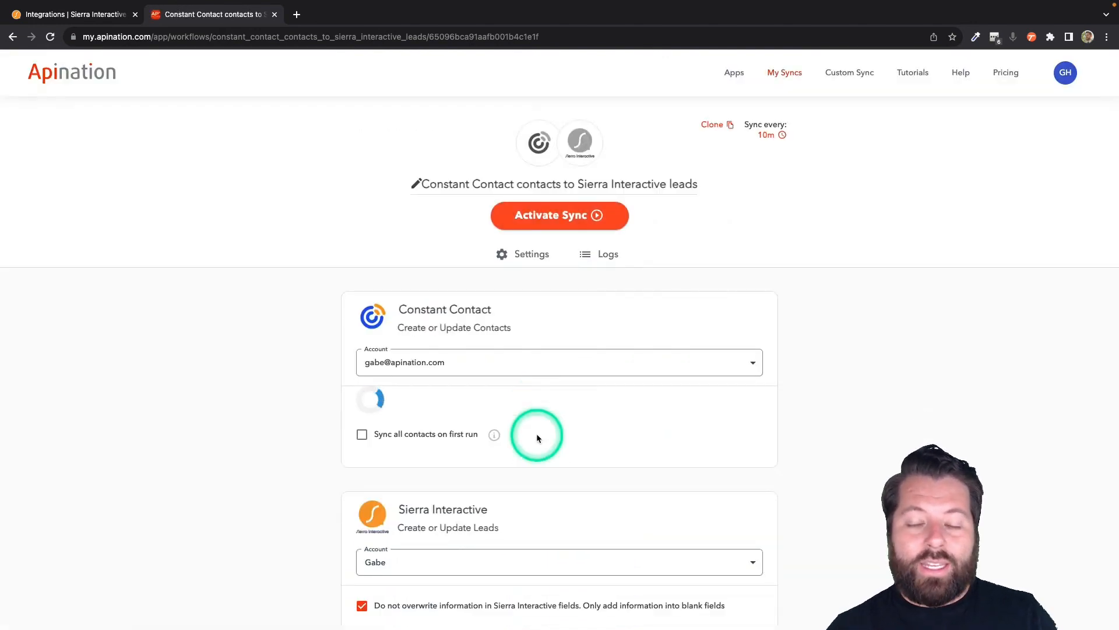
{"action": "scroll", "coordinate": [536, 379], "scroll_direction": "down", "scroll_amount": 4}
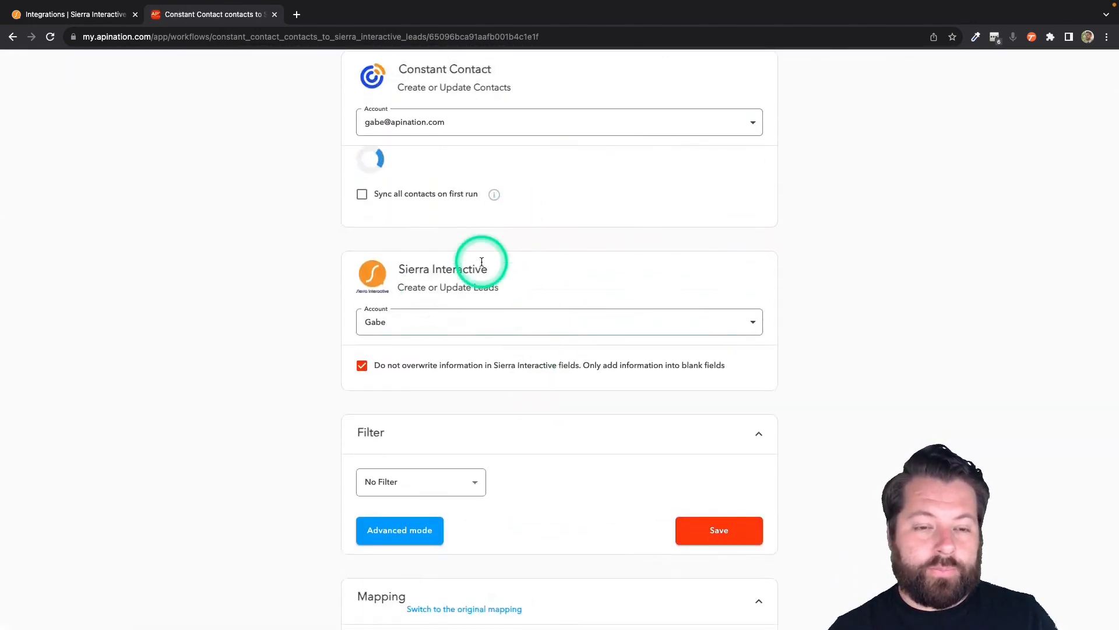
{"action": "scroll", "coordinate": [480, 257], "scroll_direction": "down", "scroll_amount": 2}
{"action": "left_click", "coordinate": [475, 462]}
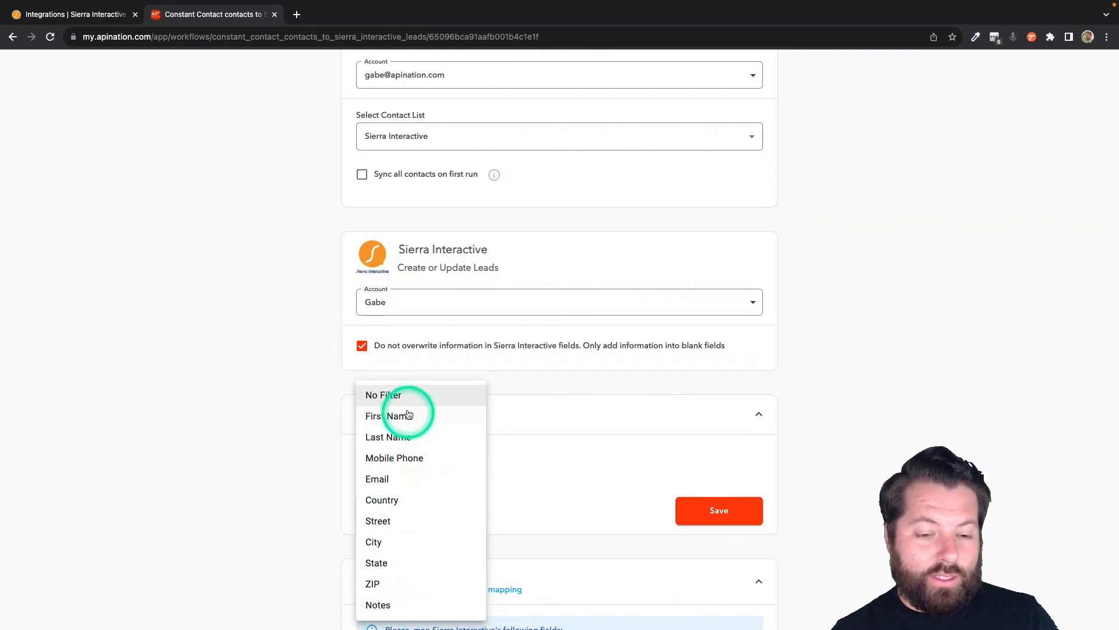
{"action": "left_click", "coordinate": [331, 551]}
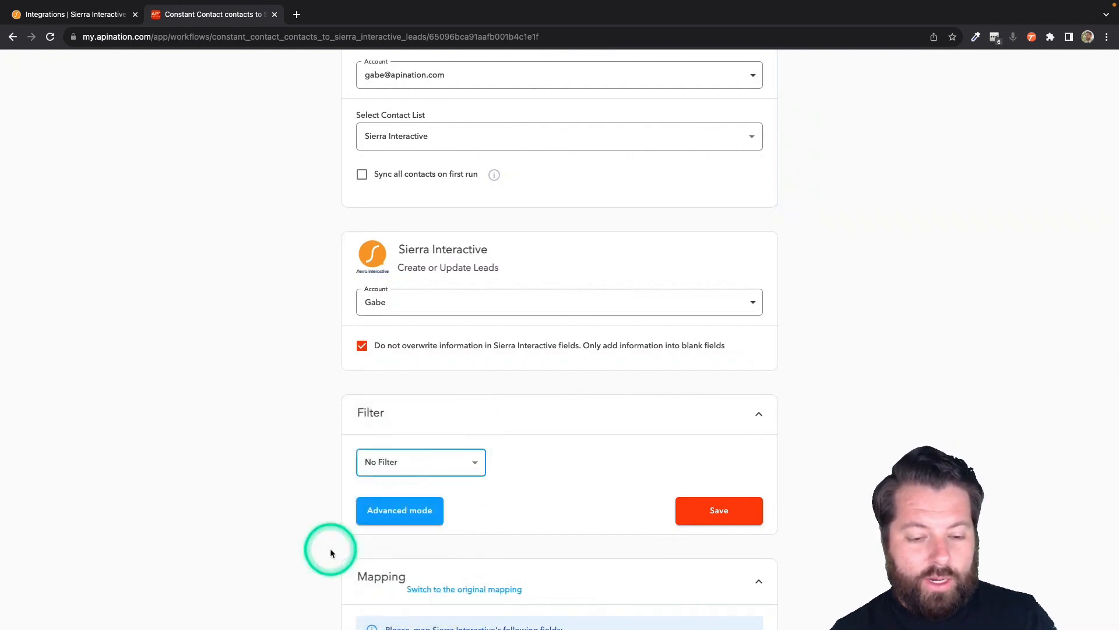
{"action": "scroll", "coordinate": [330, 548], "scroll_direction": "down", "scroll_amount": 6}
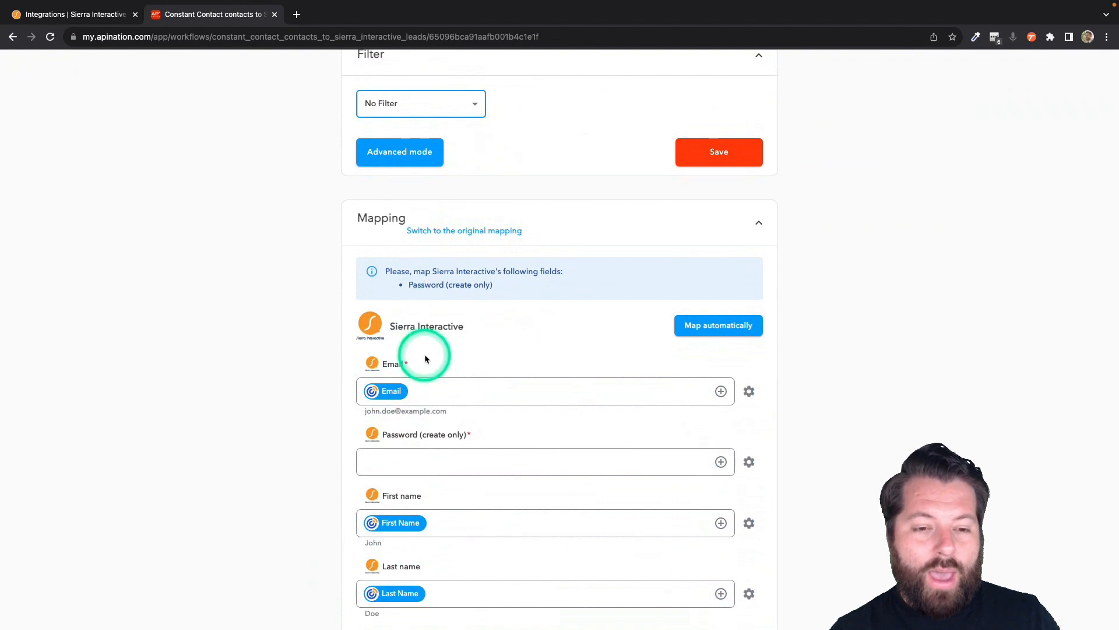
Step: Compare against the required Email mapping, then clear the text typed into the Password (create only) field
{"action": "scroll", "coordinate": [455, 344], "scroll_direction": "down", "scroll_amount": 2}
{"action": "left_click", "coordinate": [383, 315]}
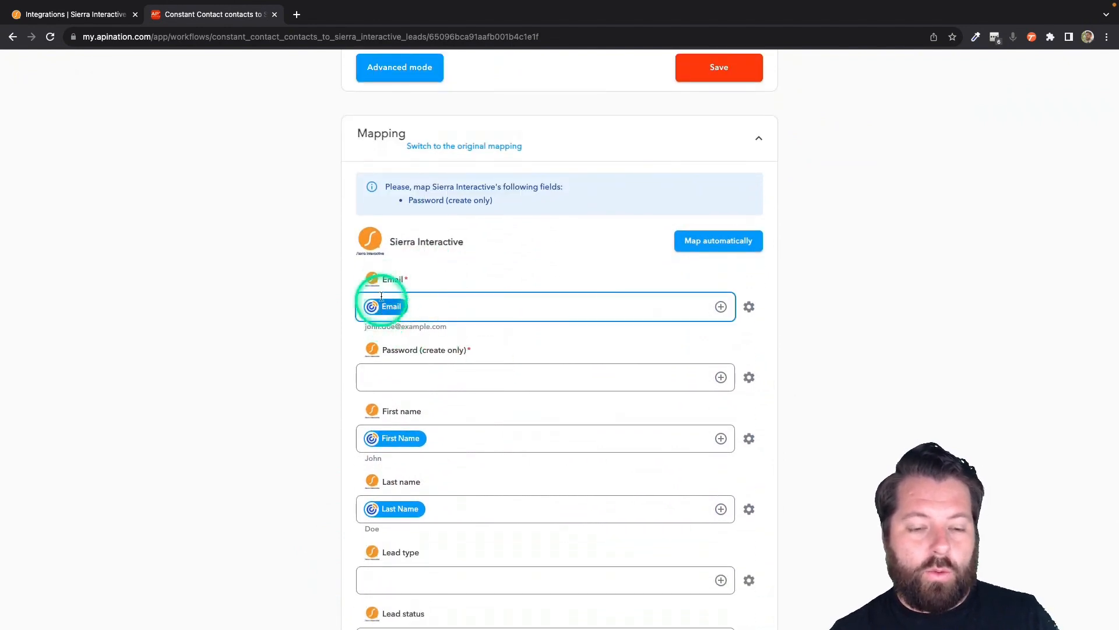
{"action": "left_click", "coordinate": [391, 280]}
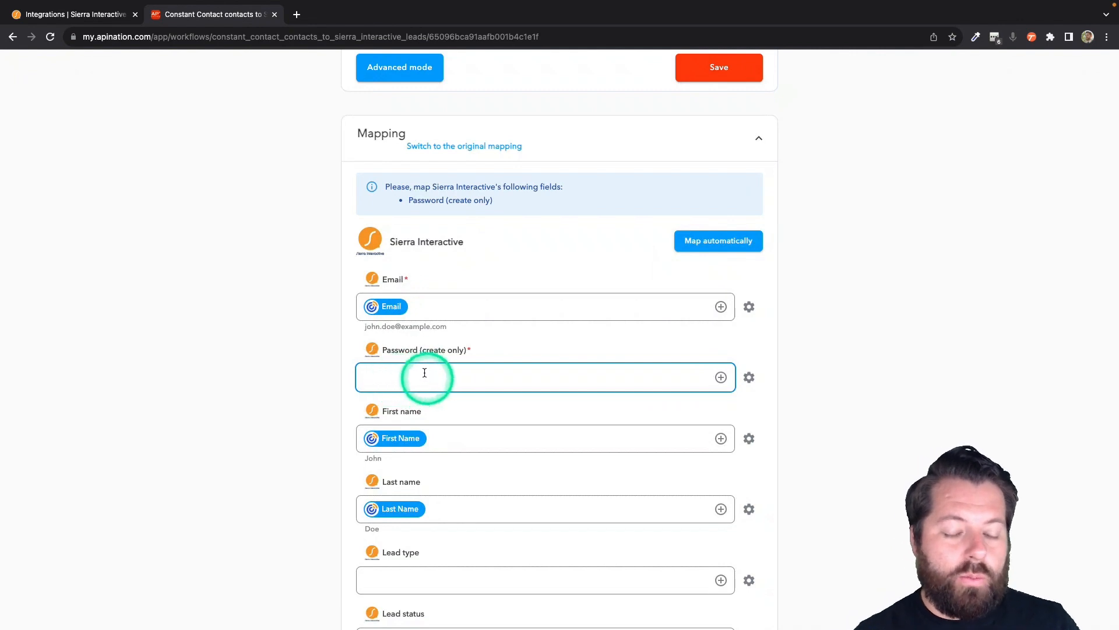
{"action": "left_click", "coordinate": [721, 378]}
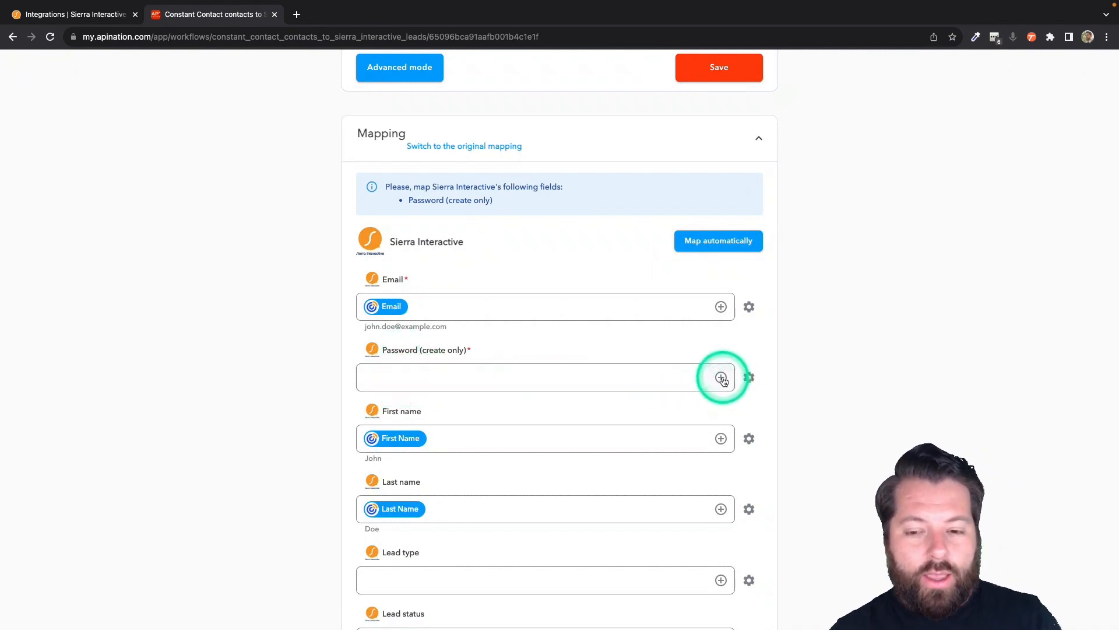
{"action": "left_click", "coordinate": [624, 377]}
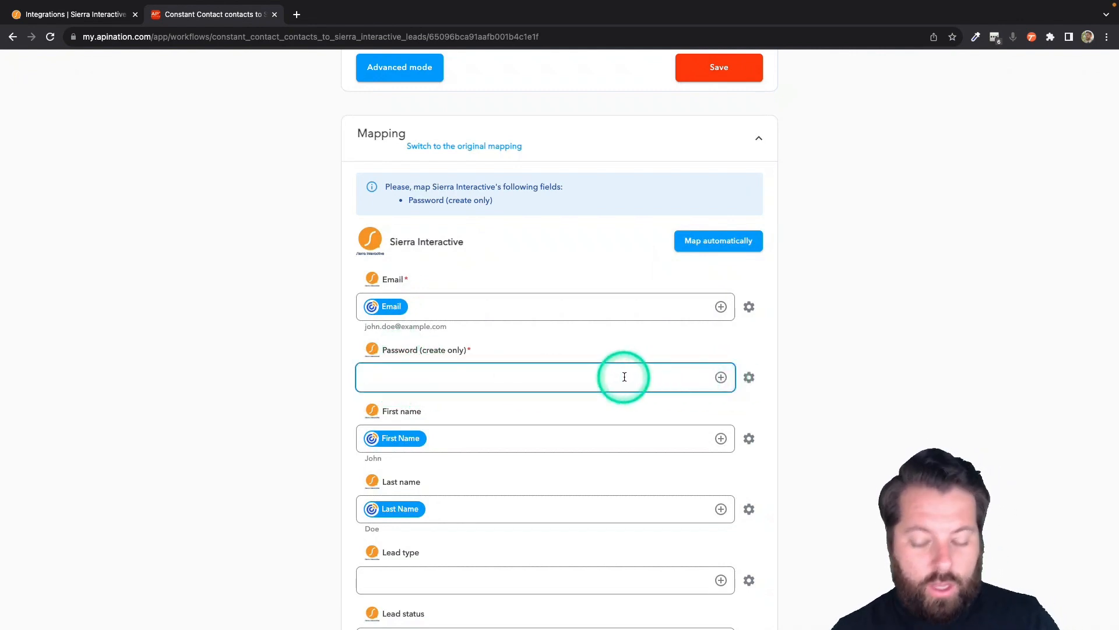
{"action": "type", "text": "password"}
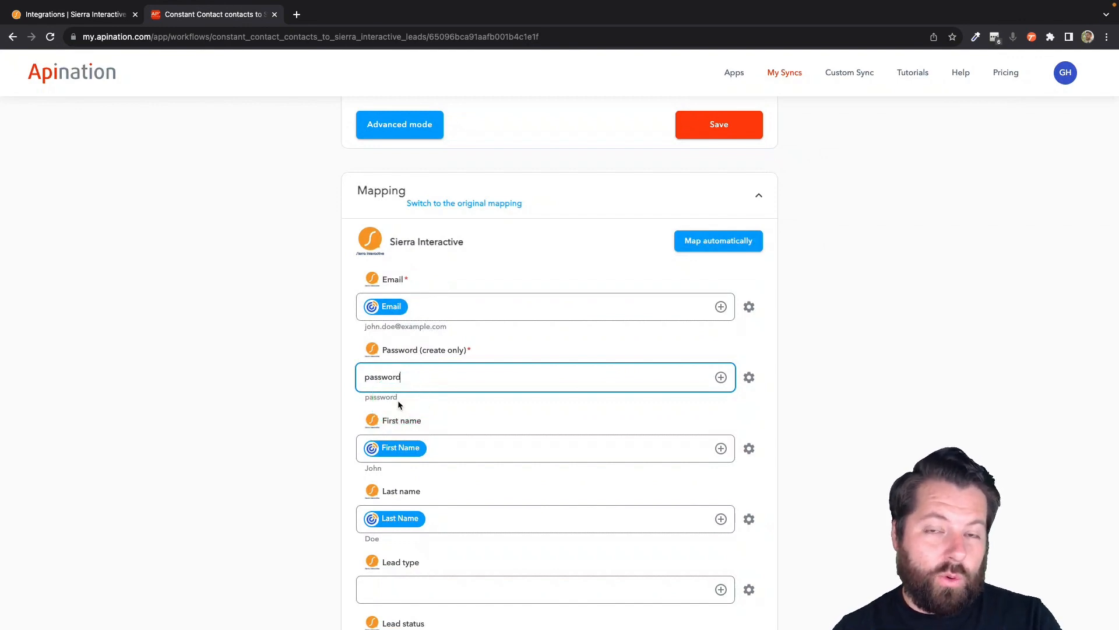
{"action": "left_click", "coordinate": [385, 311]}
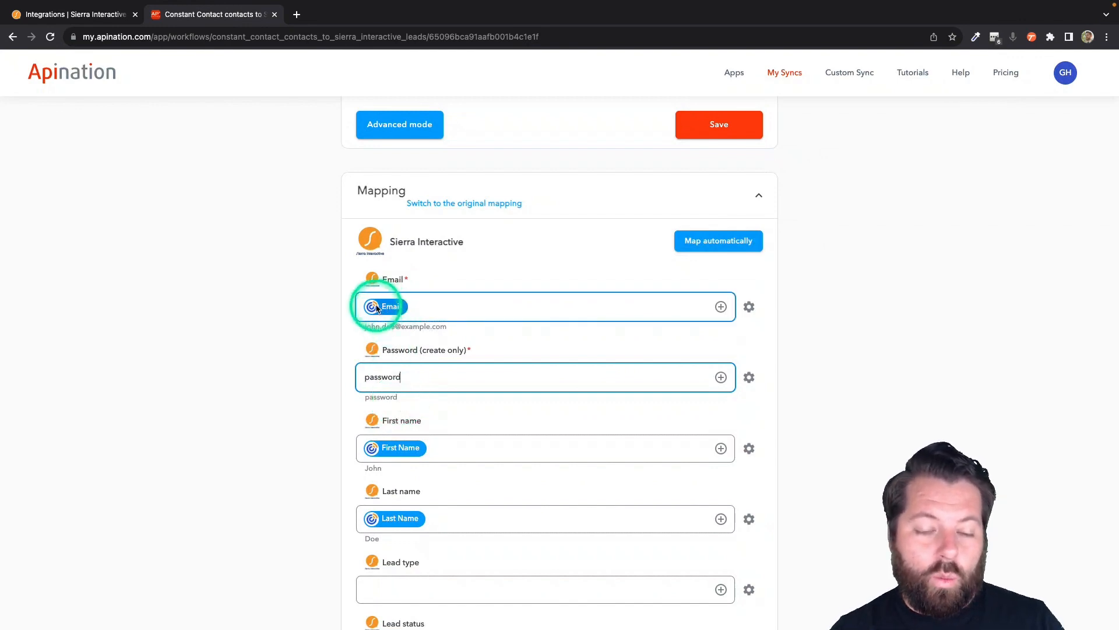
{"action": "left_click", "coordinate": [373, 355]}
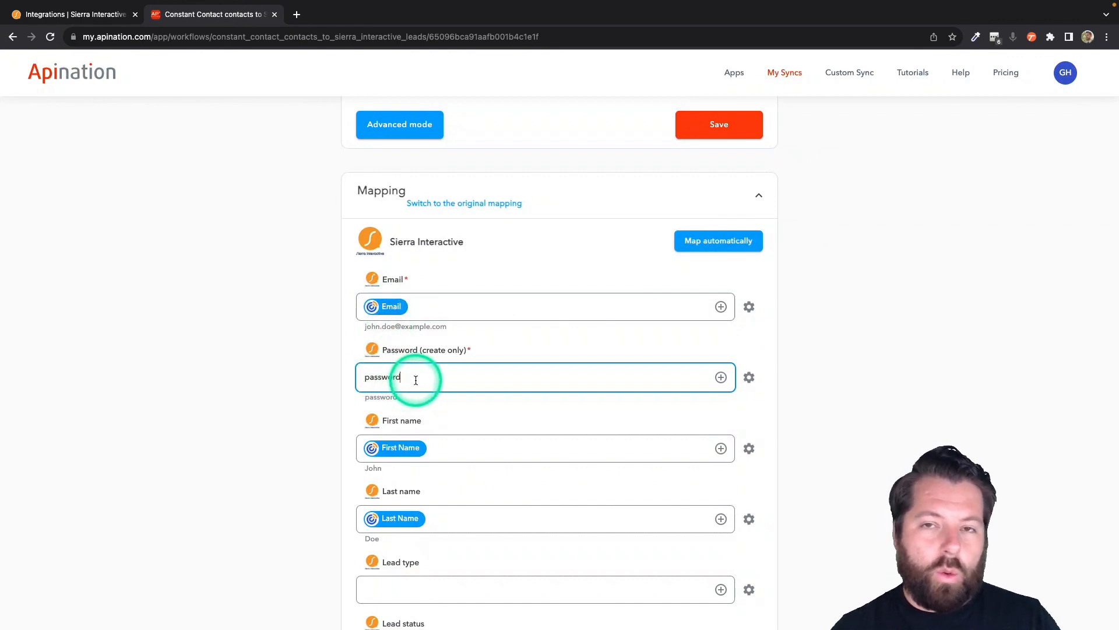
{"action": "double_click", "coordinate": [506, 383]}
{"action": "key", "text": "BackSpace"}
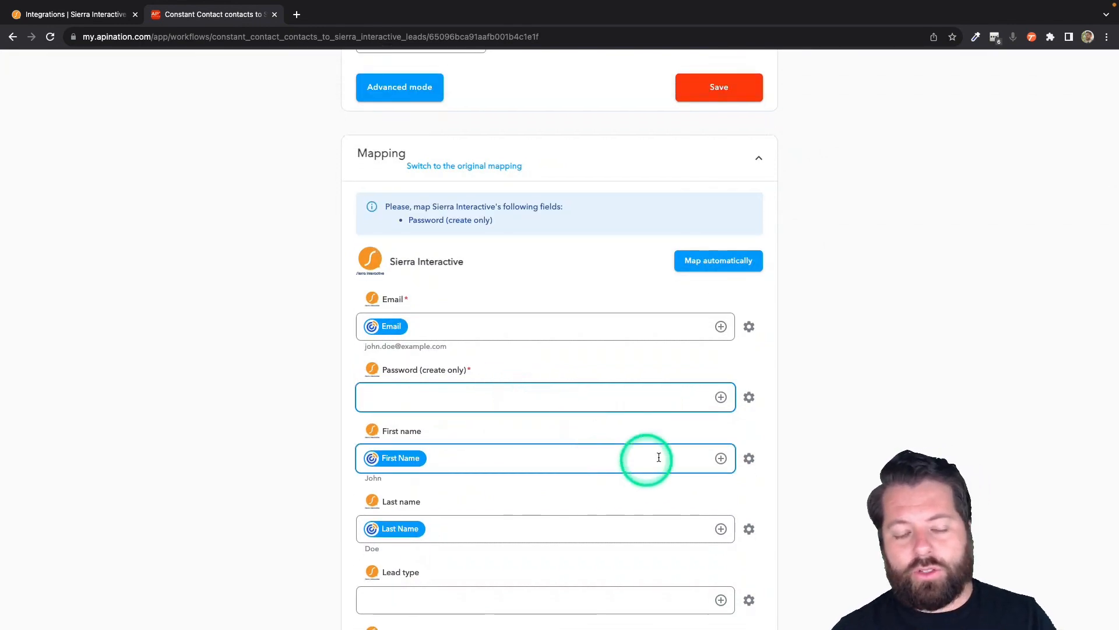
Step: Map Constant Contact Email into Password (create only) and review the remaining field mappings
{"action": "left_click", "coordinate": [721, 398]}
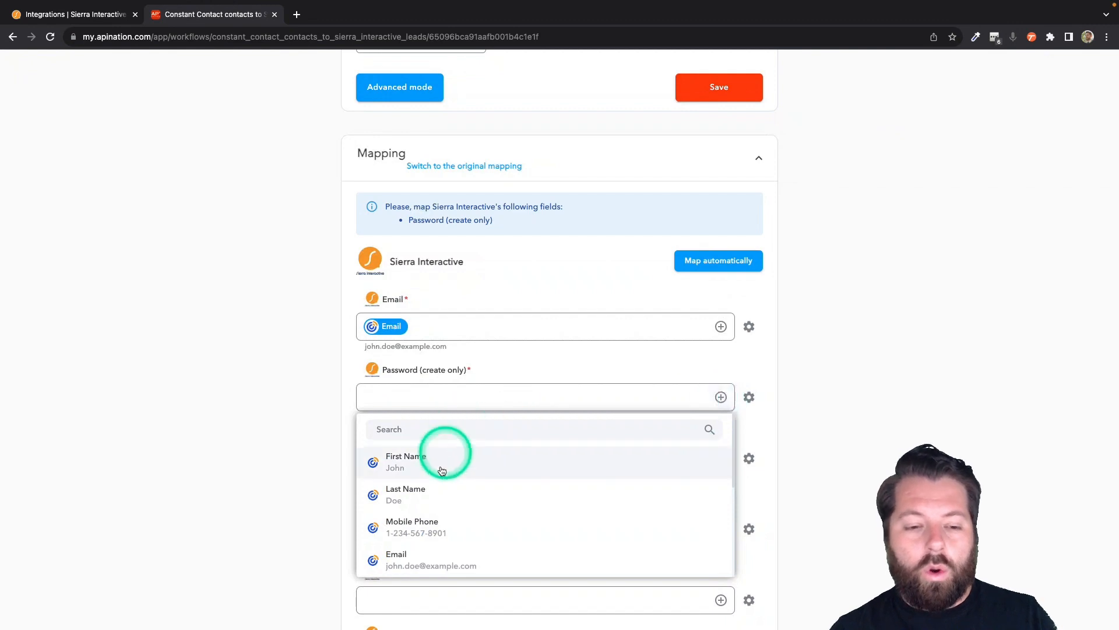
{"action": "left_click", "coordinate": [417, 560]}
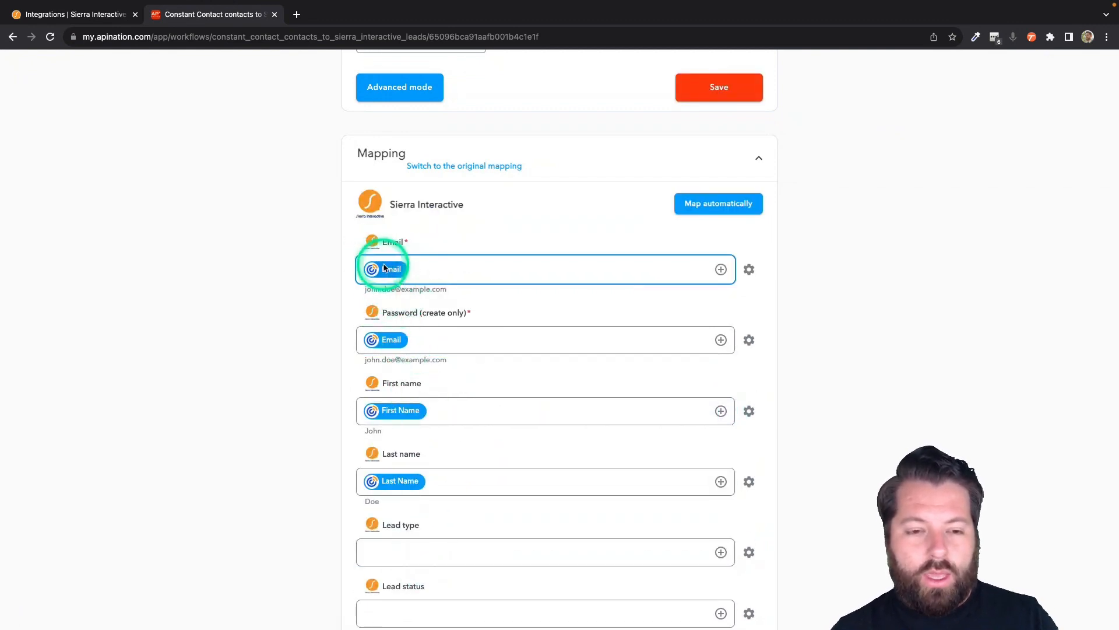
{"action": "left_click", "coordinate": [422, 316]}
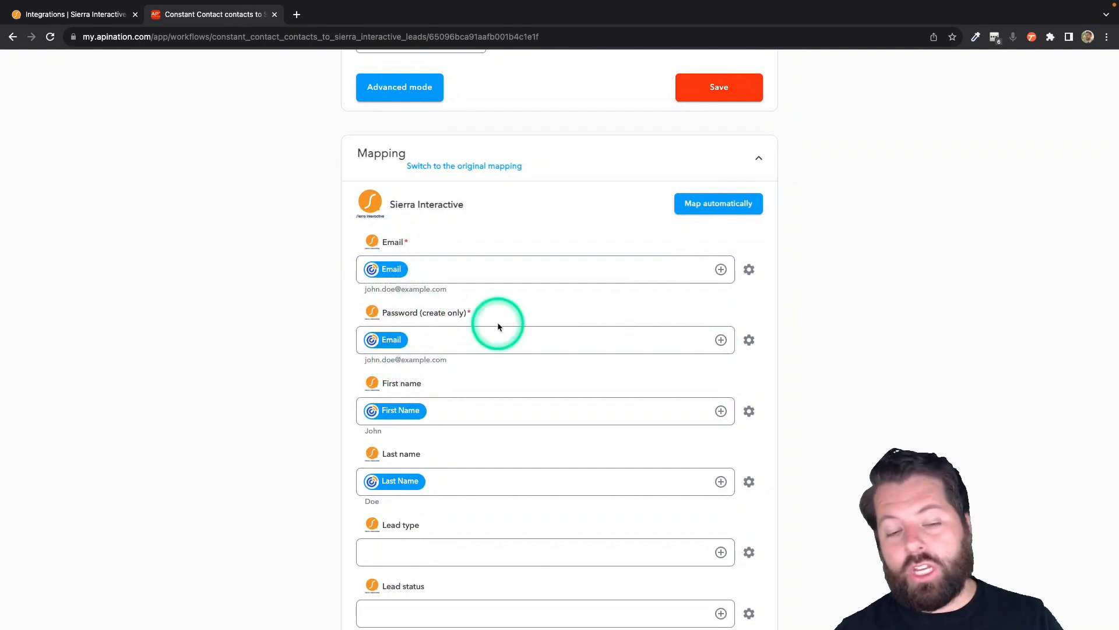
{"action": "scroll", "coordinate": [513, 363], "scroll_direction": "down", "scroll_amount": 4}
{"action": "left_click", "coordinate": [411, 120]}
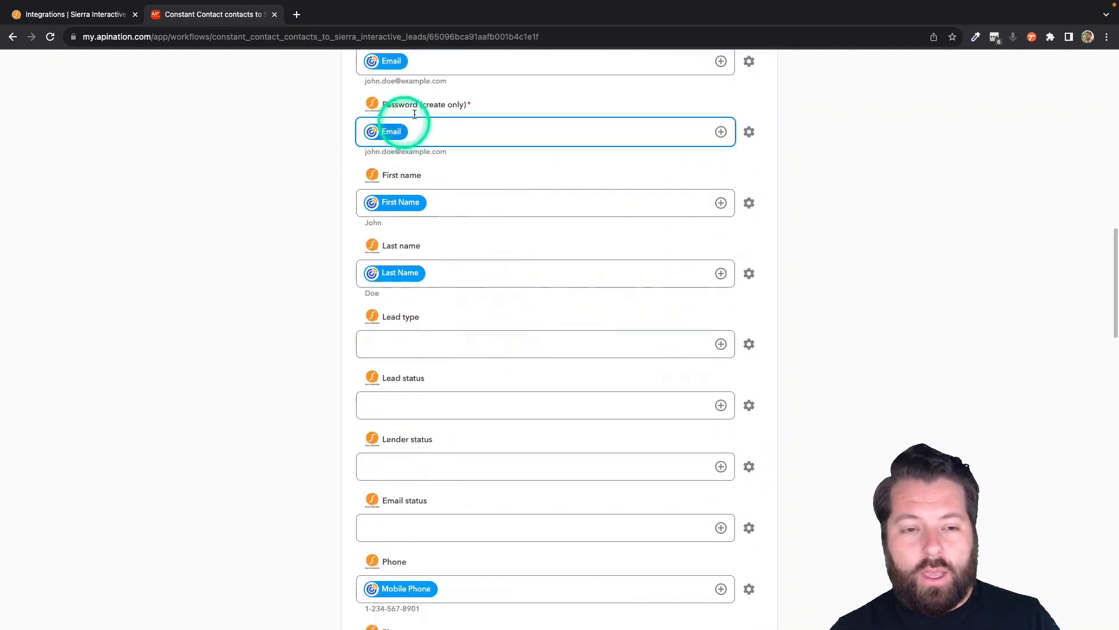
{"action": "left_click", "coordinate": [451, 212]}
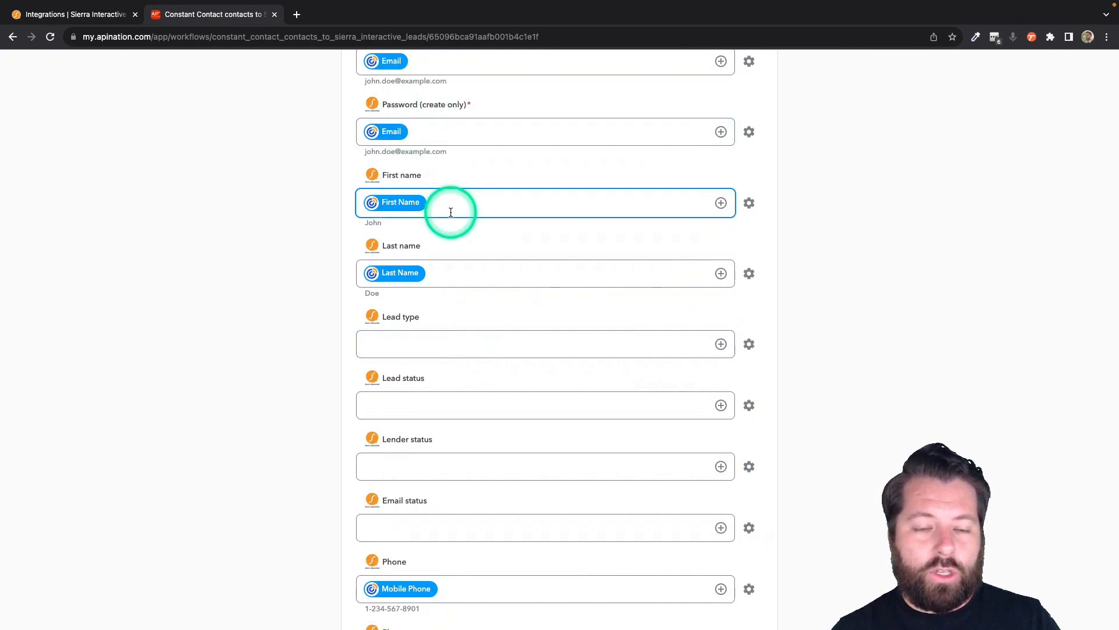
{"action": "scroll", "coordinate": [450, 211], "scroll_direction": "up", "scroll_amount": 1}
{"action": "scroll", "coordinate": [450, 211], "scroll_direction": "down", "scroll_amount": 1}
{"action": "scroll", "coordinate": [429, 380], "scroll_direction": "down", "scroll_amount": 2}
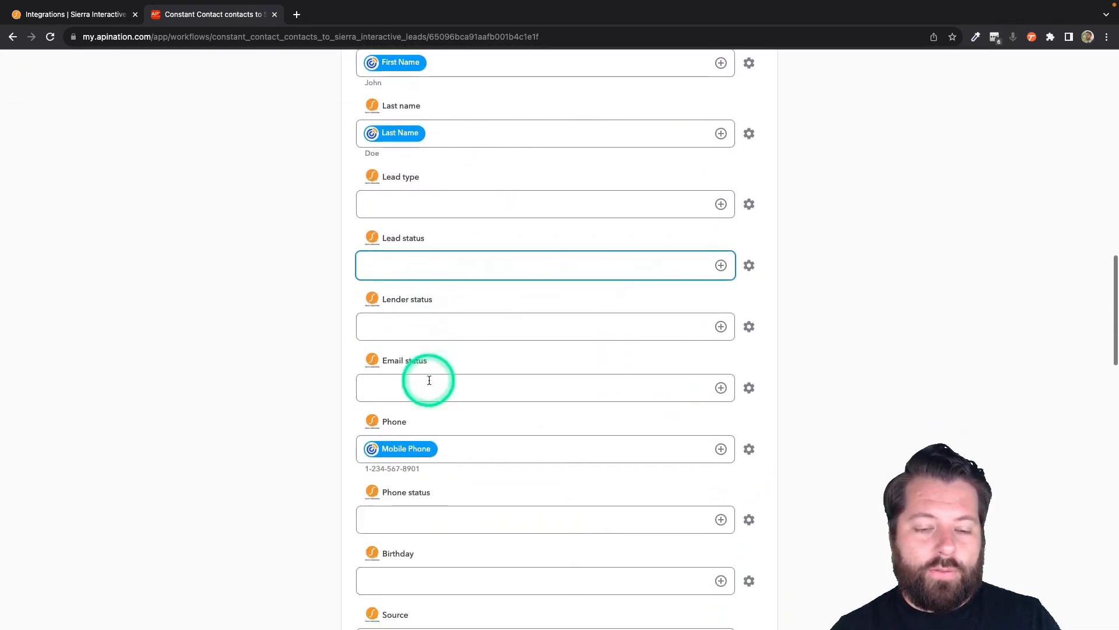
{"action": "scroll", "coordinate": [429, 380], "scroll_direction": "down", "scroll_amount": 8}
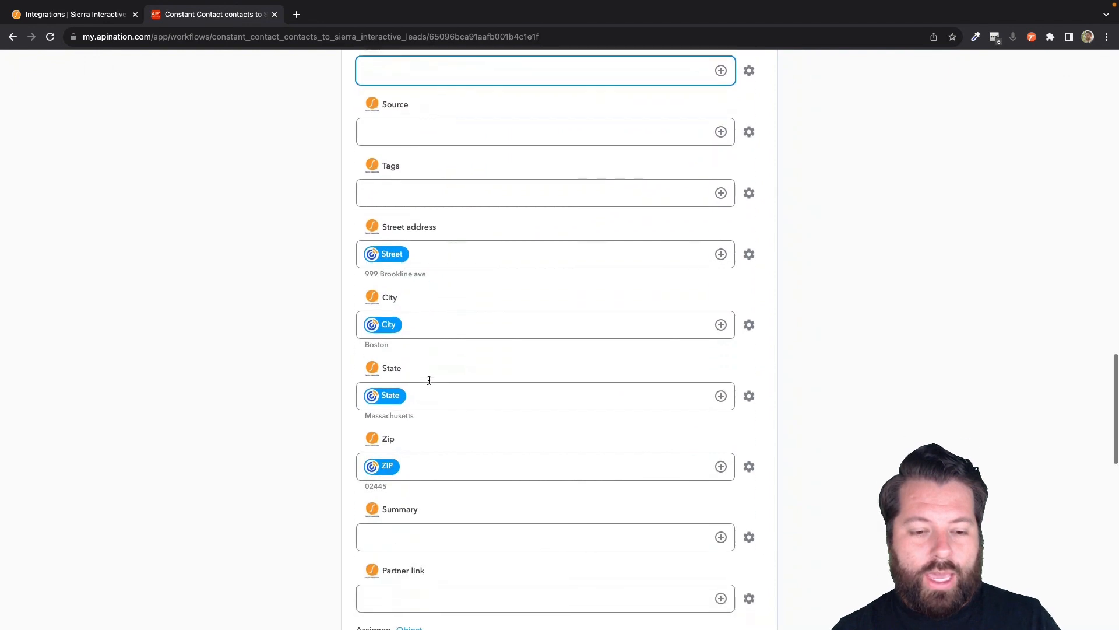
{"action": "scroll", "coordinate": [429, 380], "scroll_direction": "down", "scroll_amount": 5}
Step: Enter the lead owner's e-mail address in the Assignee Email field
{"action": "left_click", "coordinate": [375, 345]}
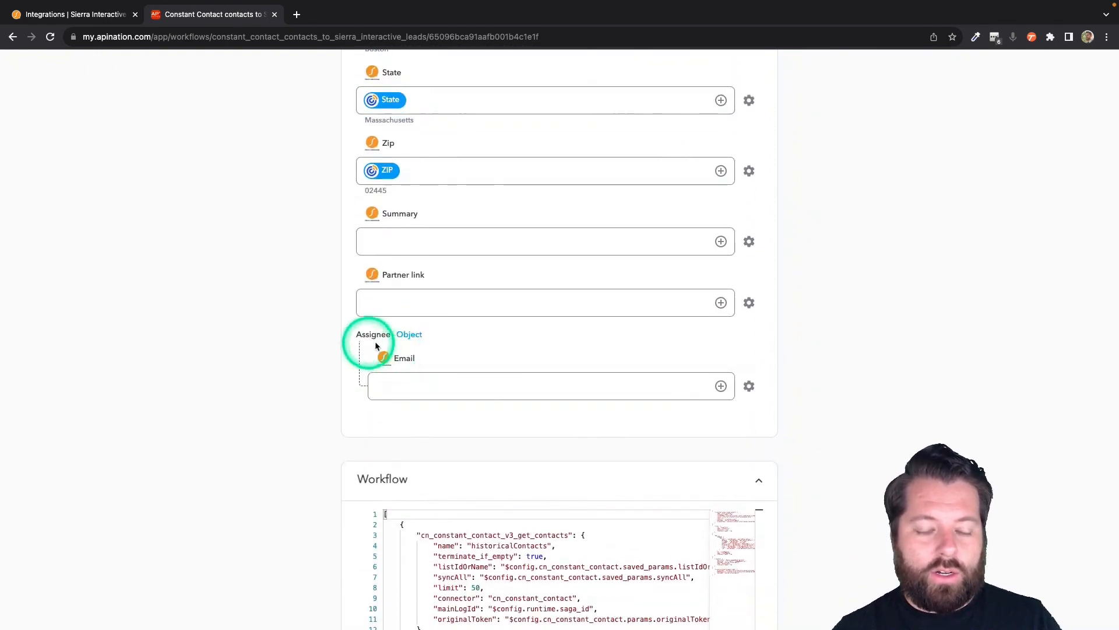
{"action": "left_click", "coordinate": [407, 388]}
{"action": "type", "text": "g"}
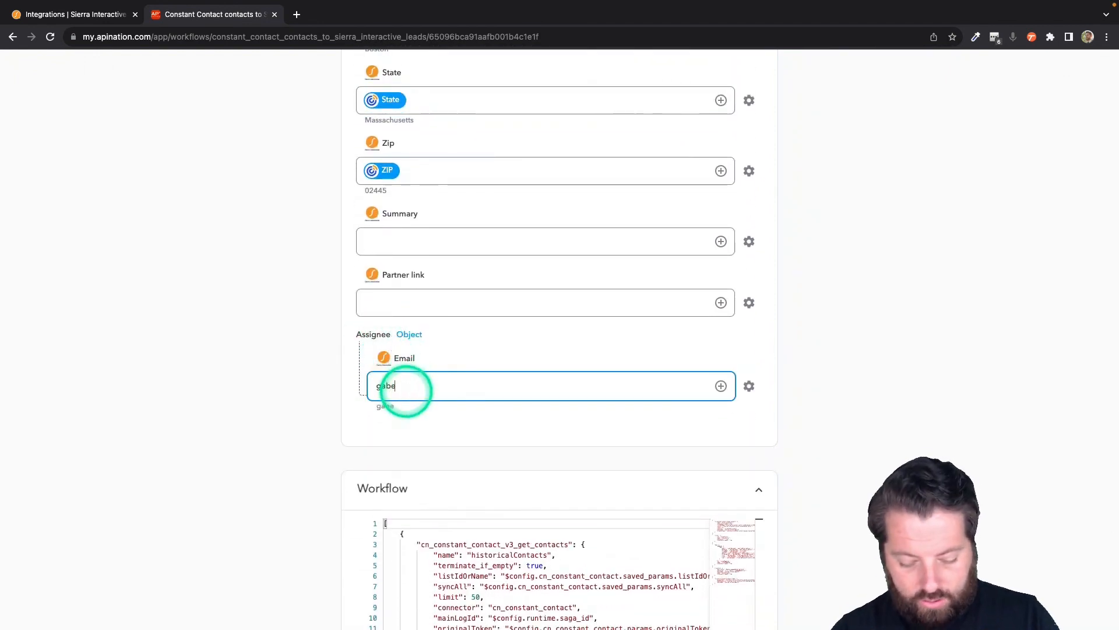
{"action": "type", "text": "abe"}
{"action": "scroll", "coordinate": [406, 391], "scroll_direction": "down", "scroll_amount": 1}
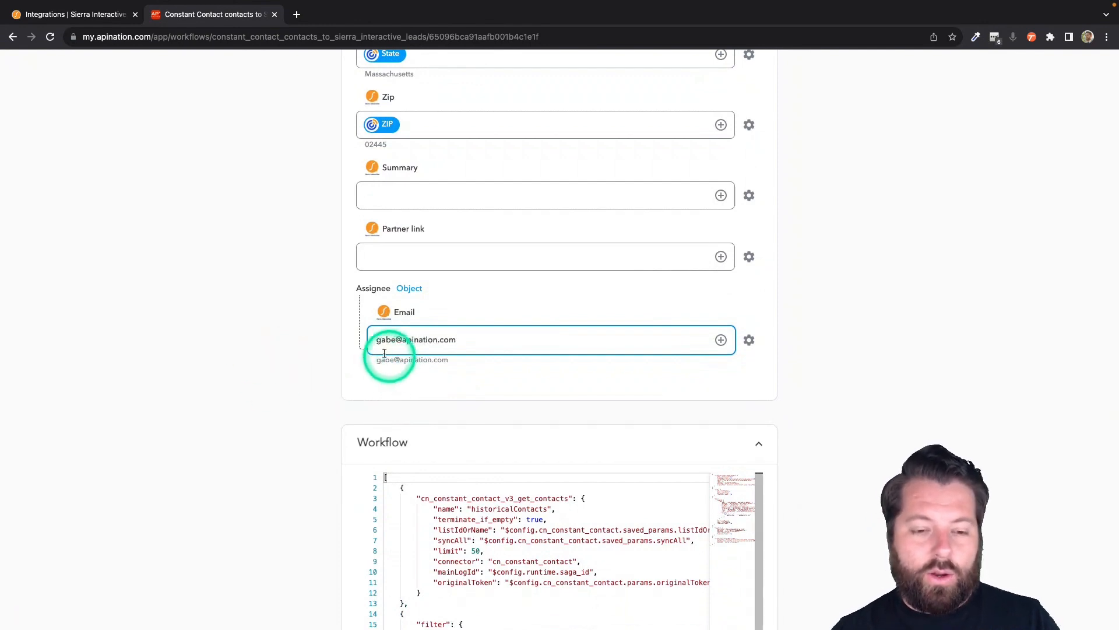
{"action": "left_click_drag", "start_coordinate": [371, 337], "coordinate": [533, 344]}
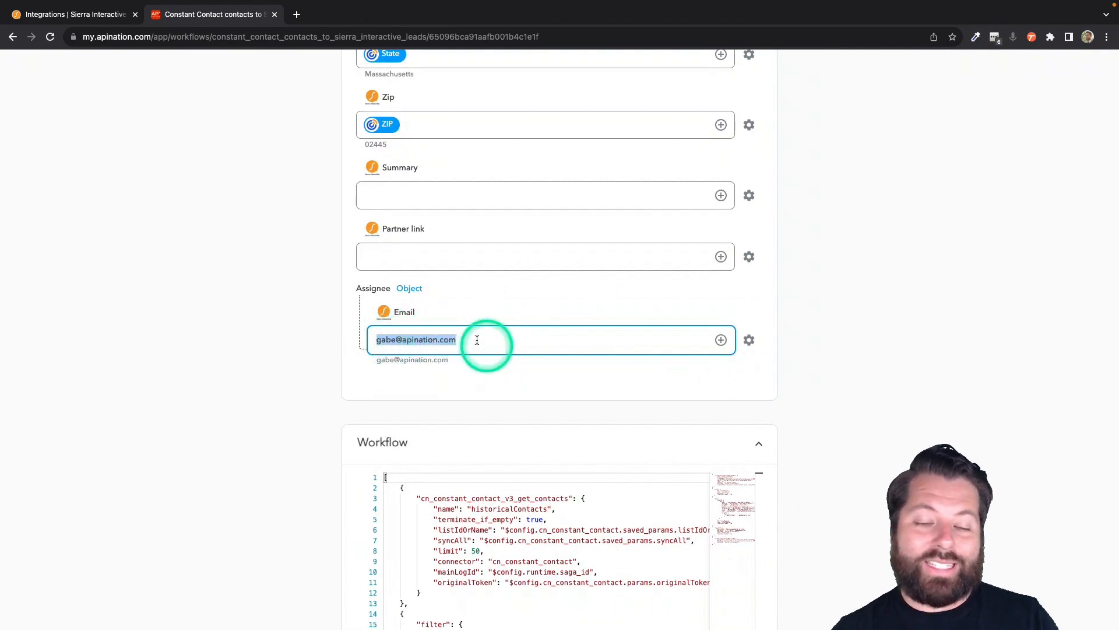
Step: Activate the Constant Contact to Sierra Interactive sync and view both syncs under My Syncs
{"action": "scroll", "coordinate": [484, 341], "scroll_direction": "up", "scroll_amount": 20}
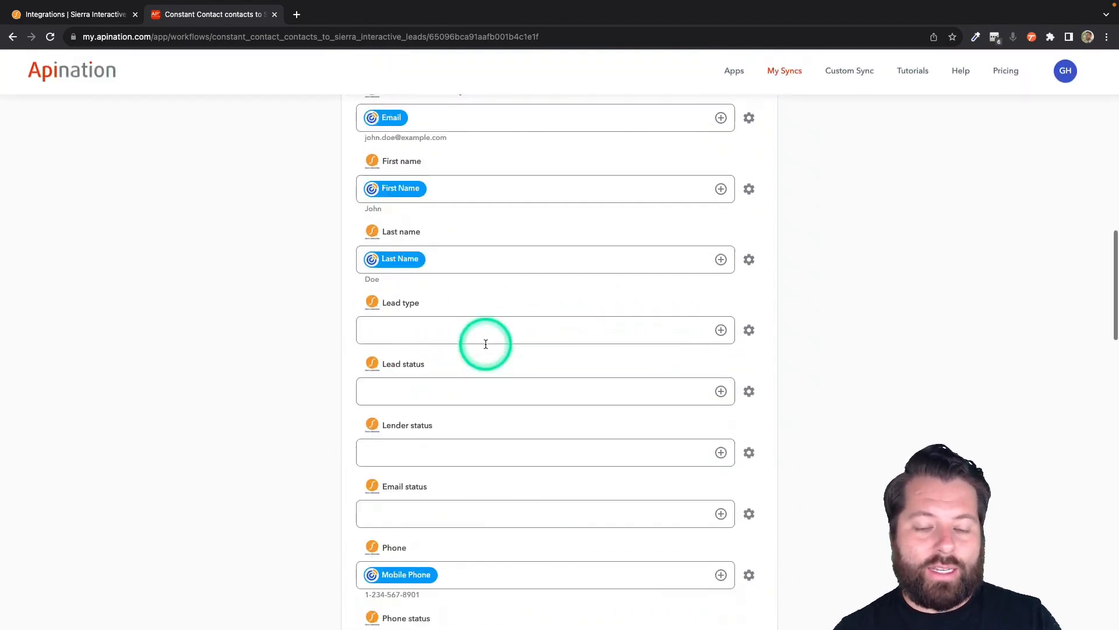
{"action": "left_click", "coordinate": [577, 224]}
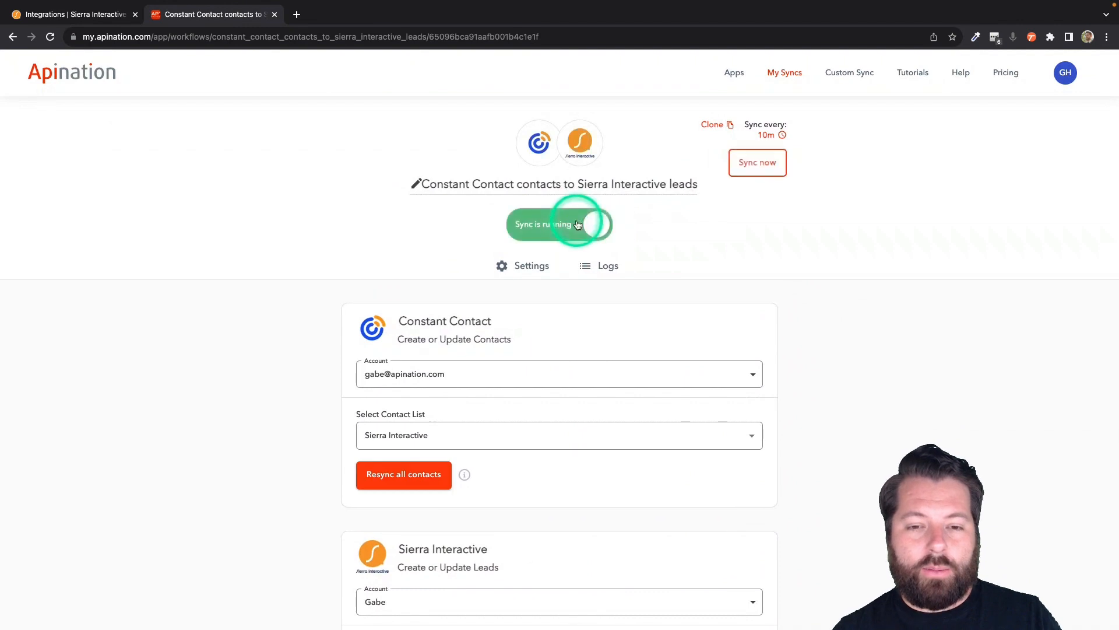
{"action": "left_click", "coordinate": [781, 73]}
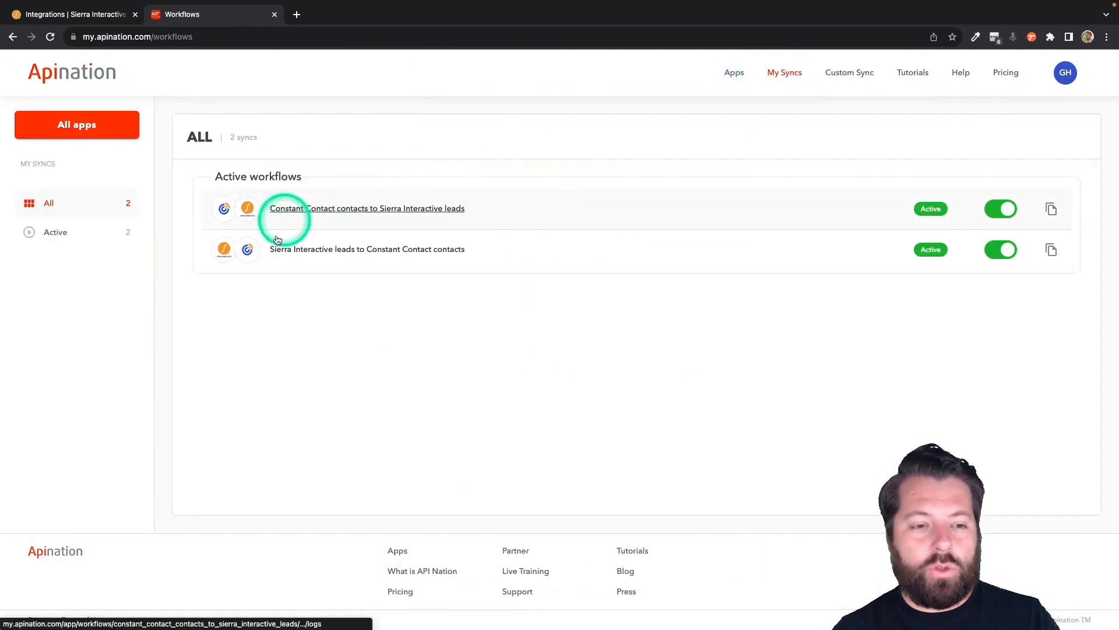